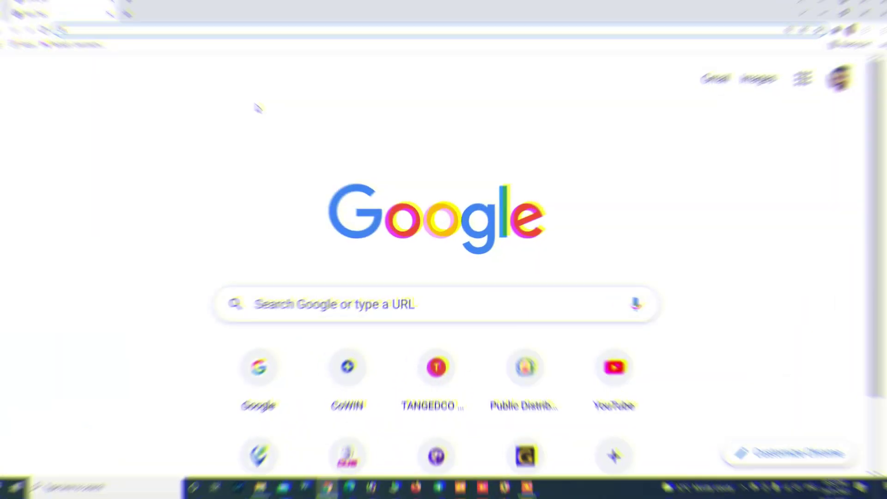
- Search Google for 'cowin certificate' from Chrome's address bar
click(217, 27)
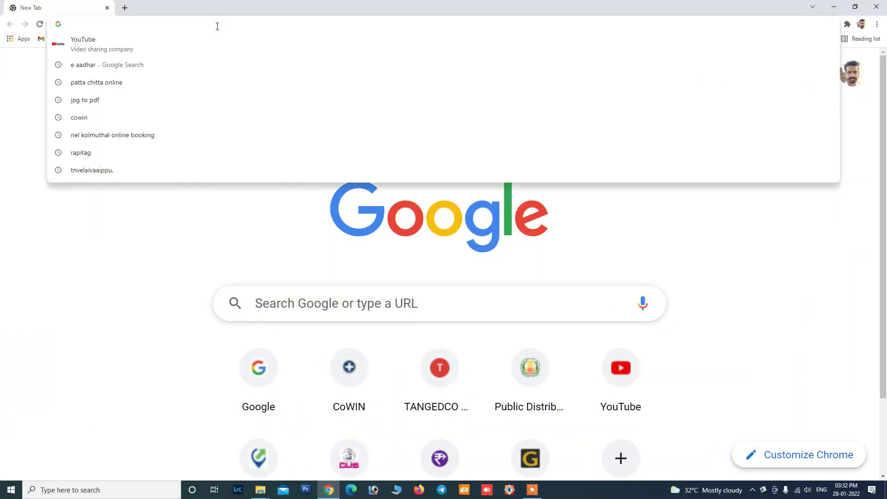
text(cowin)
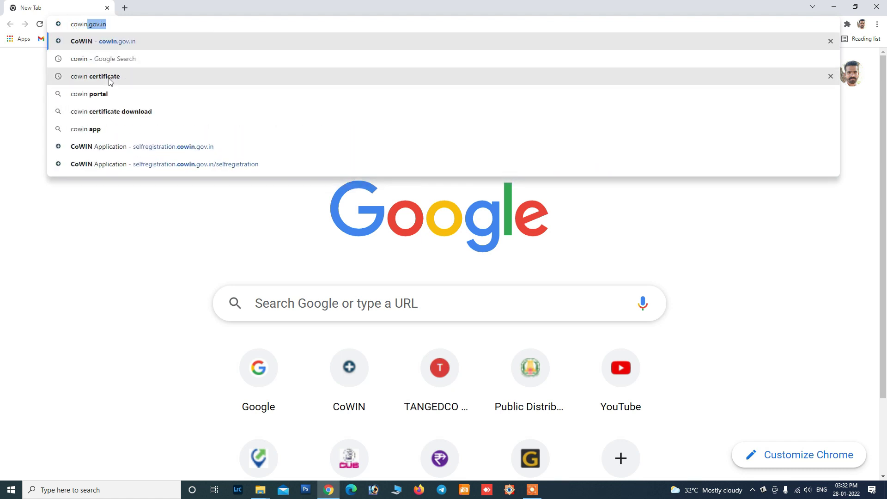
click(110, 77)
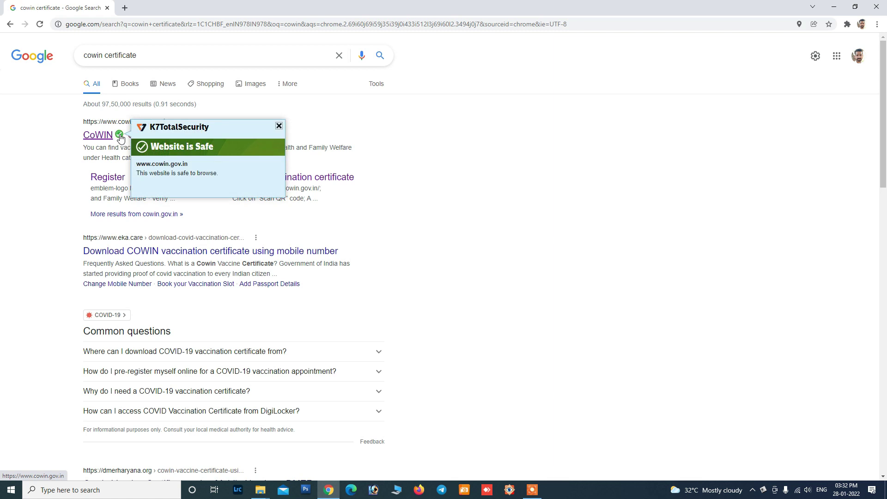
- Open the official CoWIN site, zoom the page in, and go to Register / Sign In
click(96, 136)
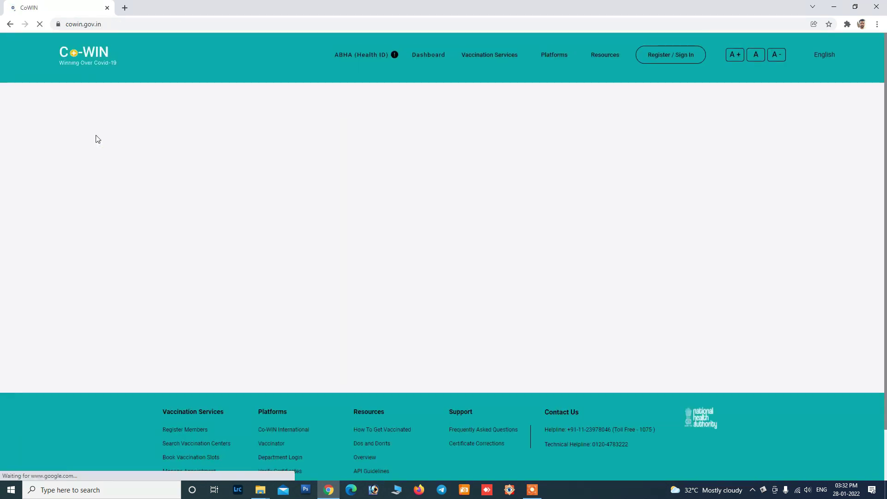
key(ctrl+plus)
key(ctrl+plus)
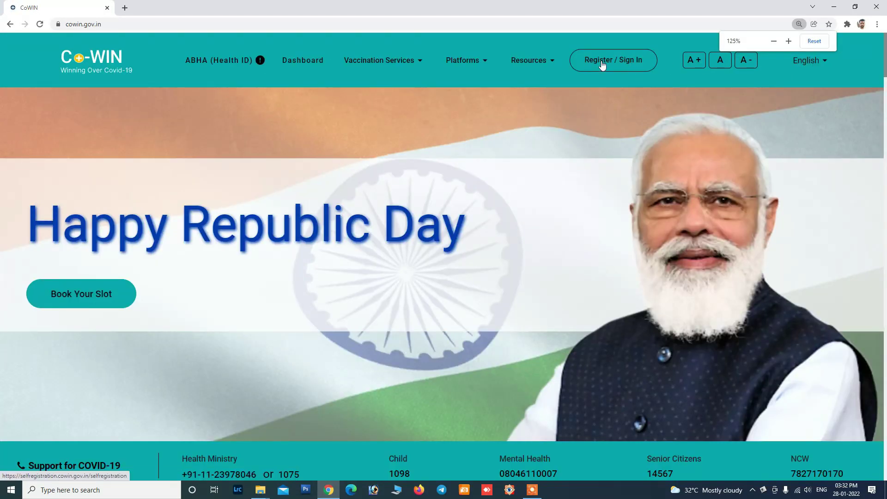
click(602, 66)
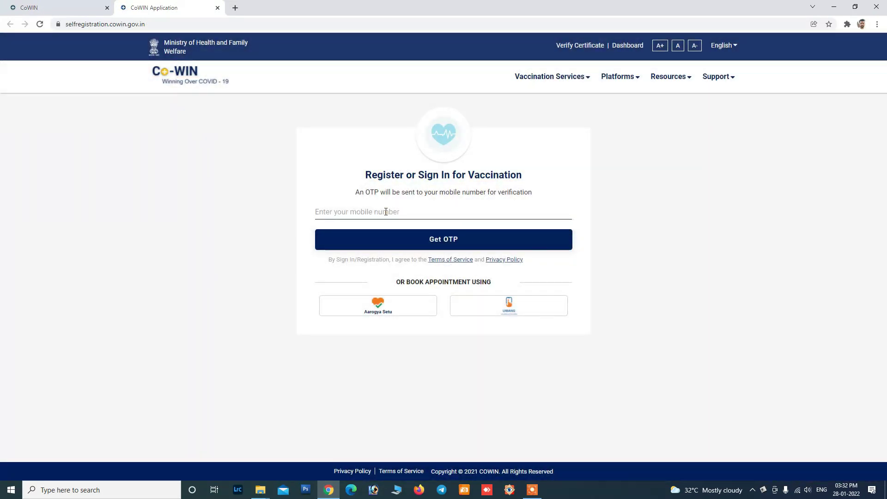
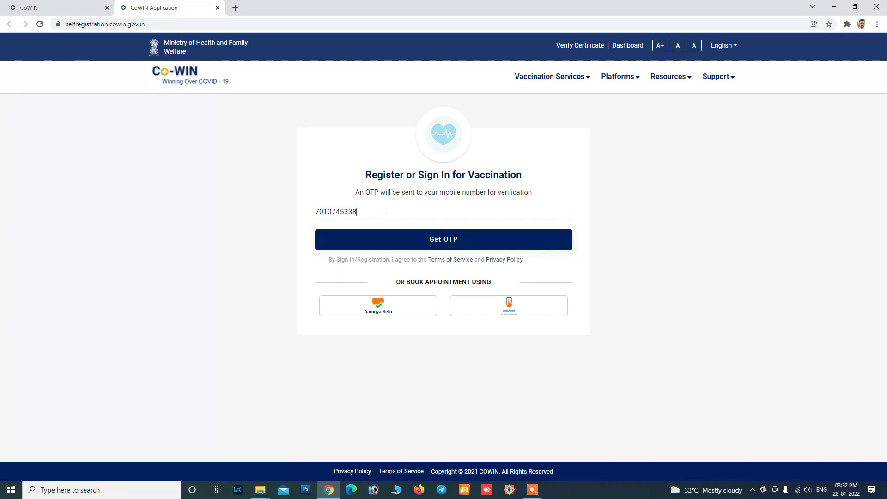
- Sign in with the registered mobile number and the one-time password
click(414, 247)
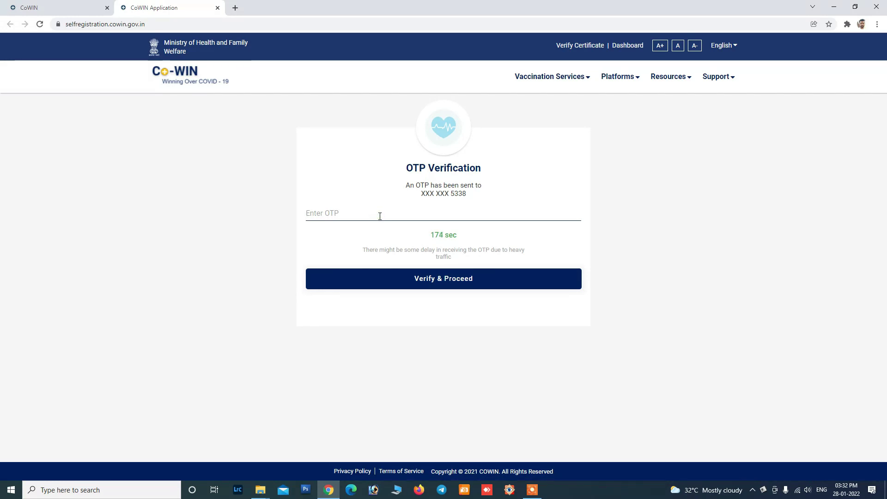
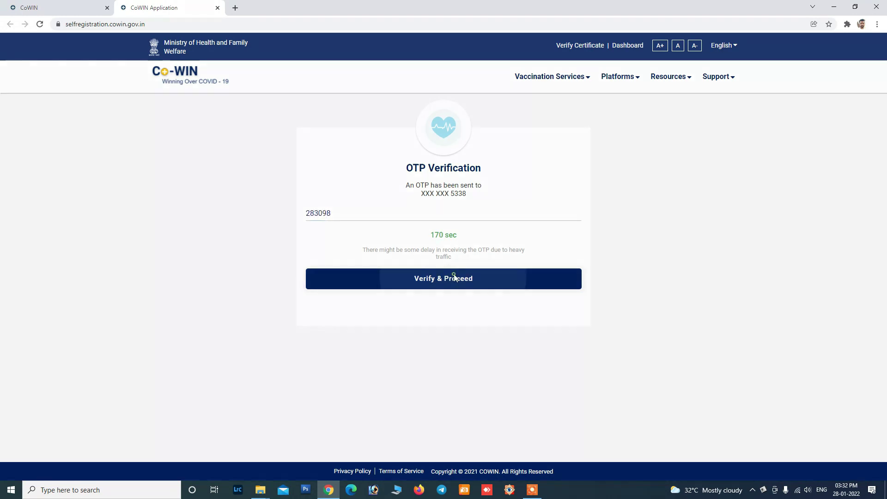
click(455, 277)
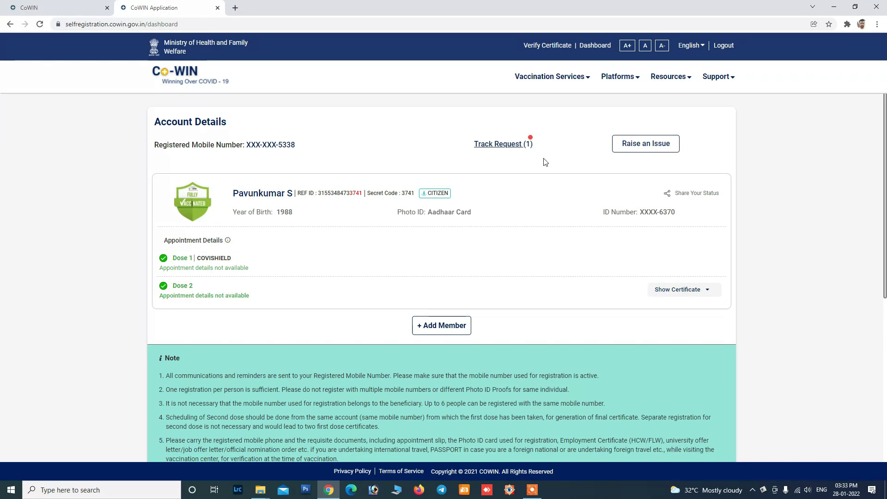
- Start a Name/Age/Gender correction issue for the registered member
click(646, 147)
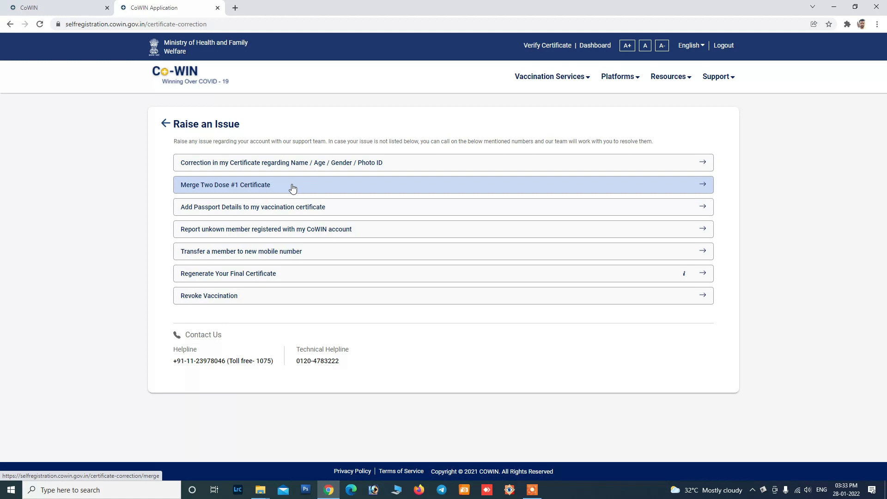
click(315, 167)
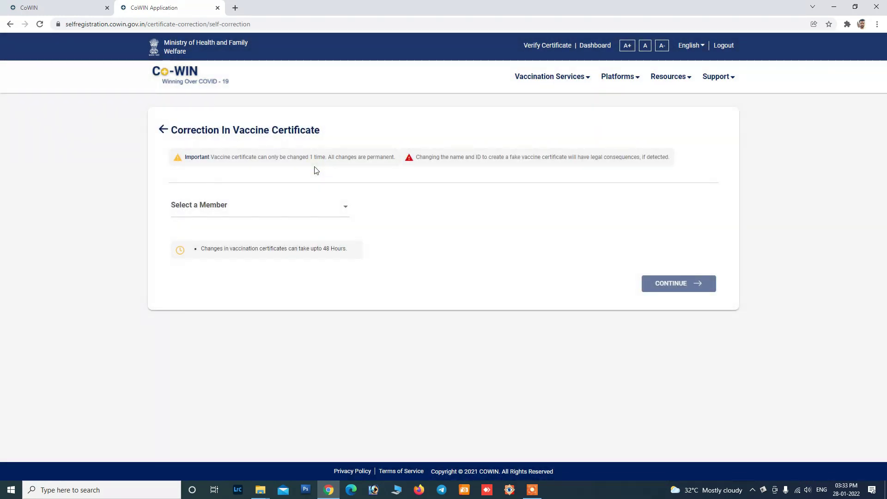
click(276, 211)
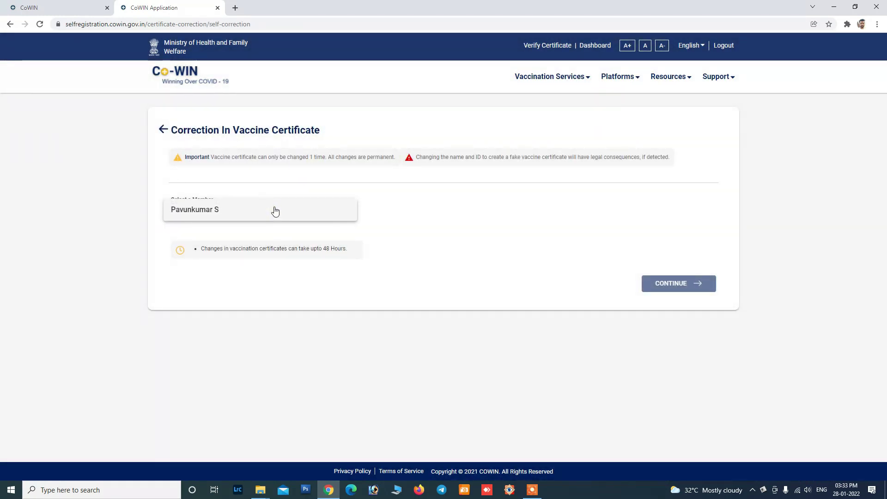
click(230, 216)
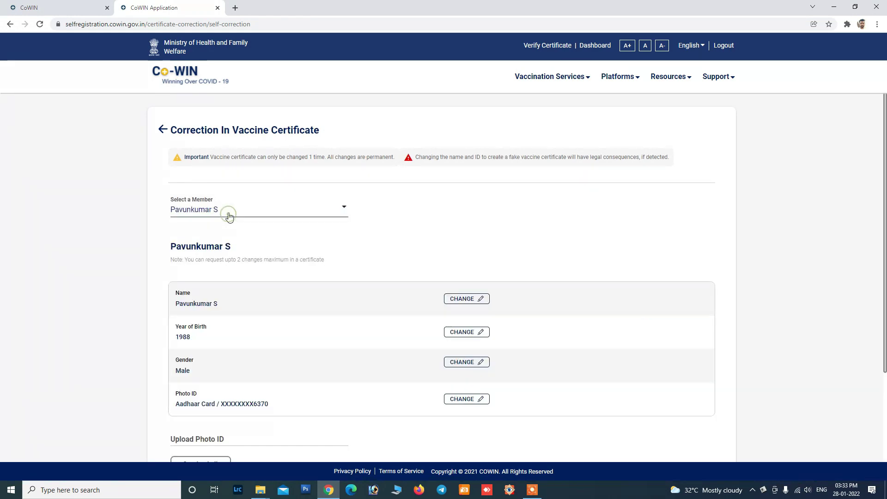
- Enter the beneficiary's corrected name in the correction form, leaving it unsubmitted
scroll(342, 305, down, 1)
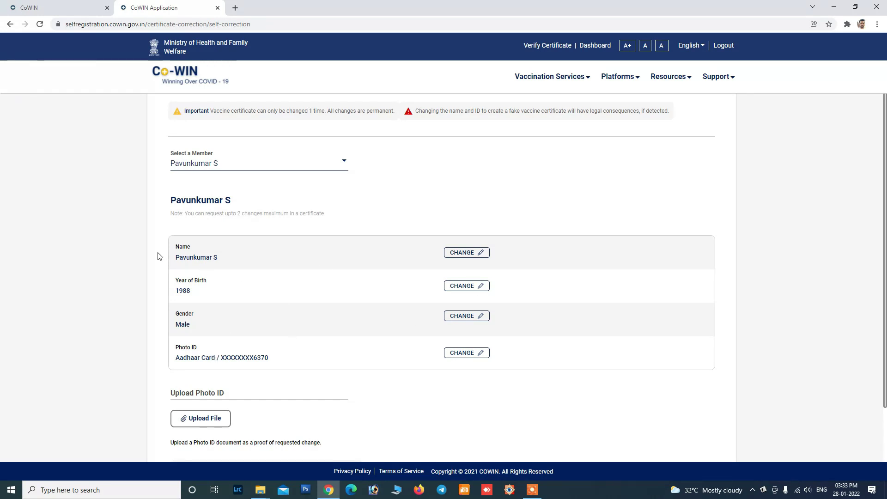
click(469, 253)
click(469, 254)
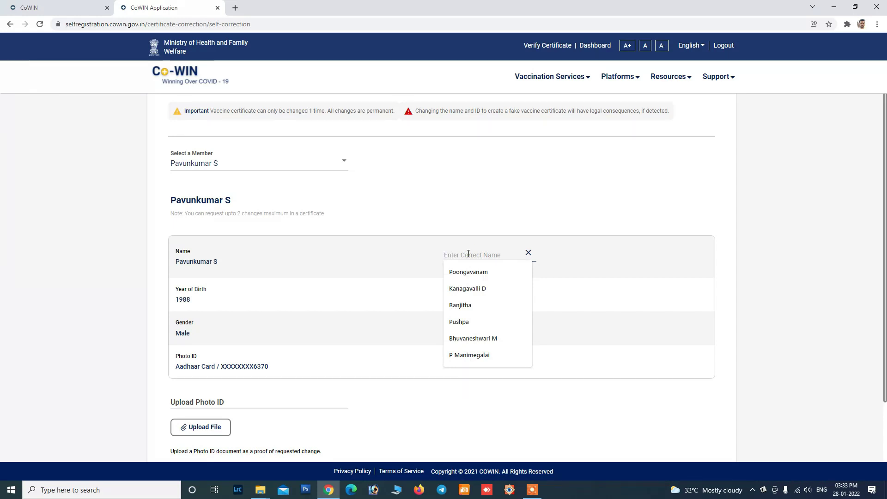
text(Pavunkumar S)
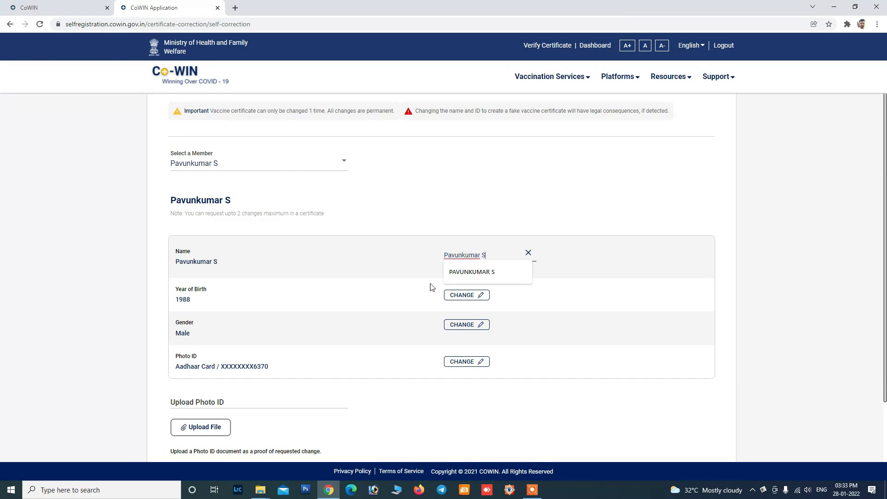
click(578, 319)
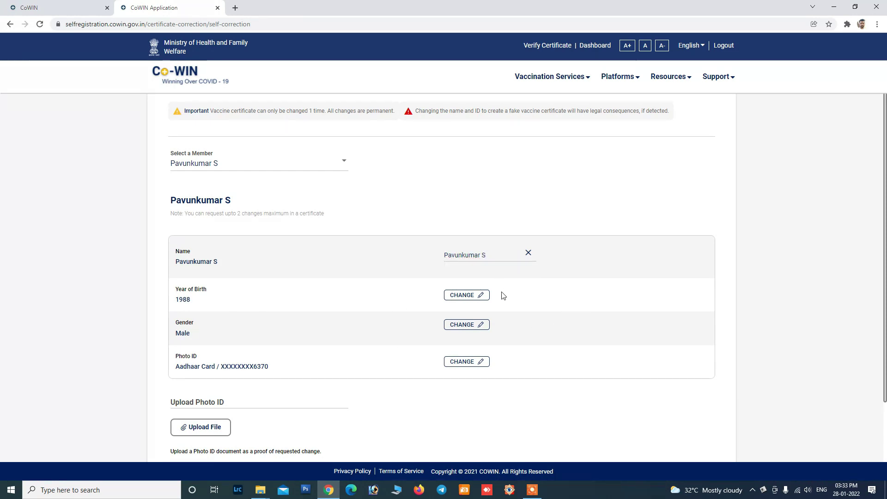
scroll(503, 296, down, 3)
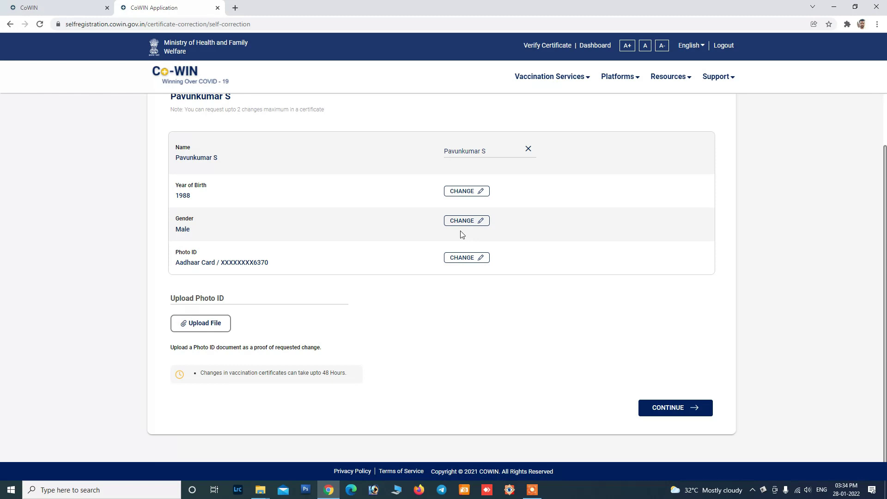
scroll(277, 148, up, 3)
scroll(601, 370, down, 3)
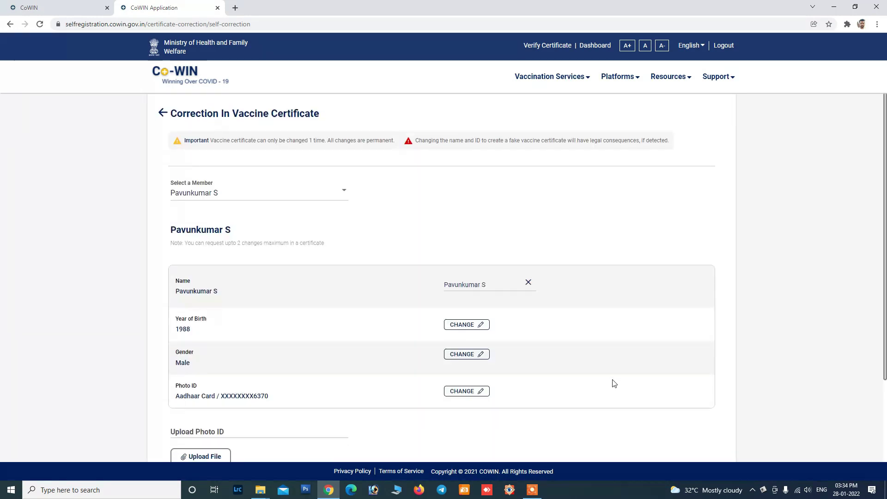
- Return to the dashboard and try downloading the international travel certificate
click(9, 25)
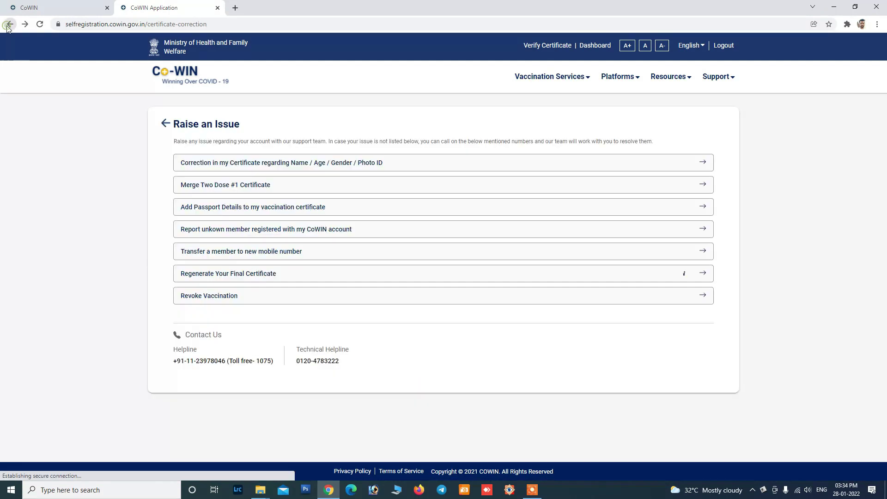
click(10, 25)
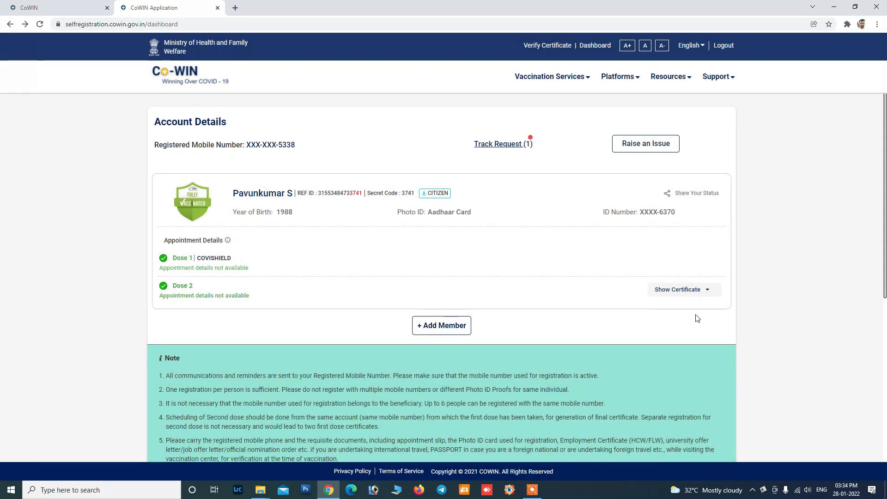
click(706, 291)
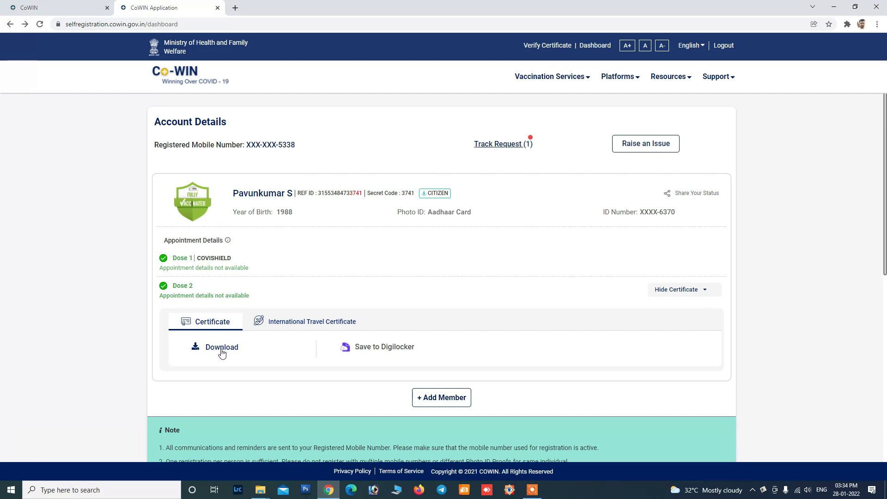
click(309, 323)
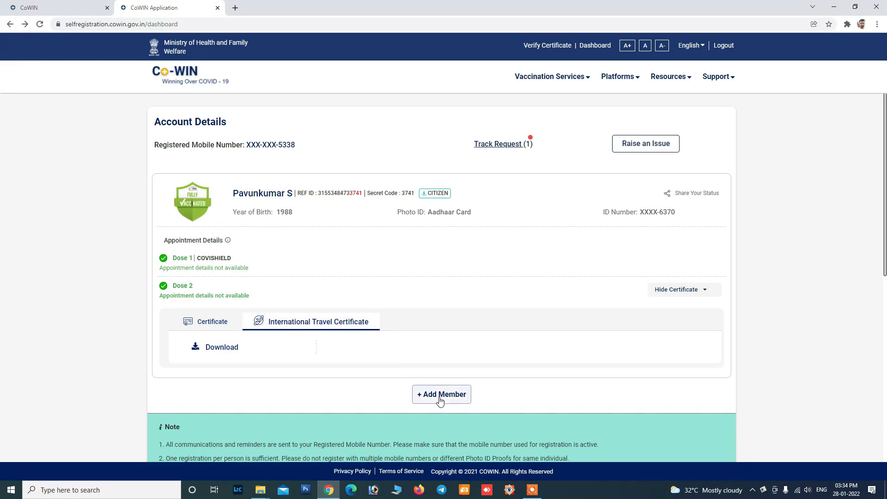
click(211, 347)
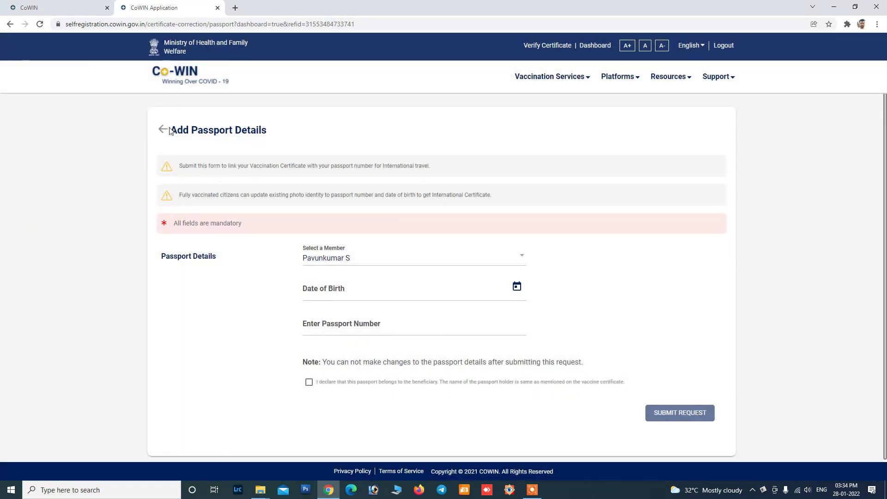
- Download the vaccination certificate as certificate (1).pdf and show Chrome's downloads list
click(162, 130)
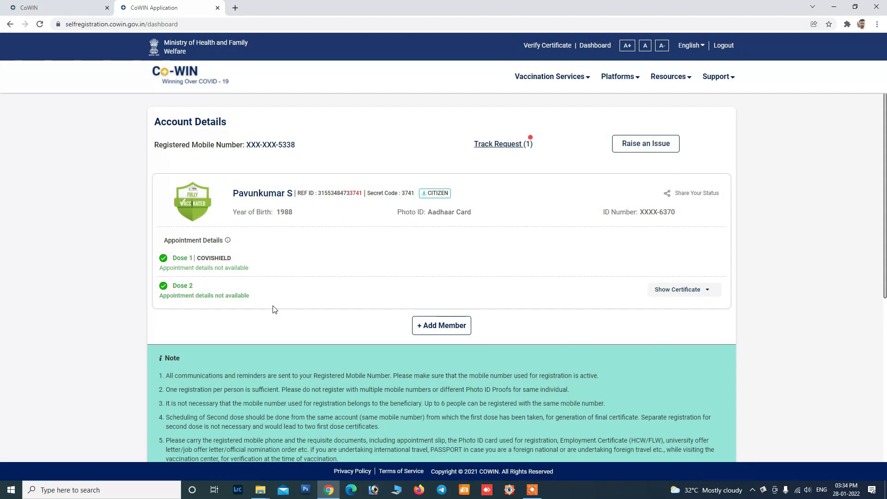
click(665, 292)
click(219, 346)
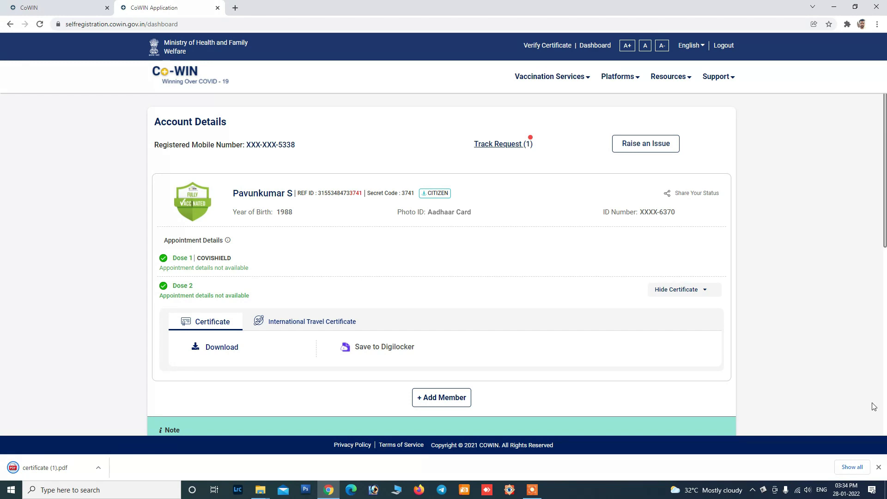
click(852, 467)
- Open certificate (1).pdf in Photoshop, rasterize it with default settings, and maximize its window
click(358, 140)
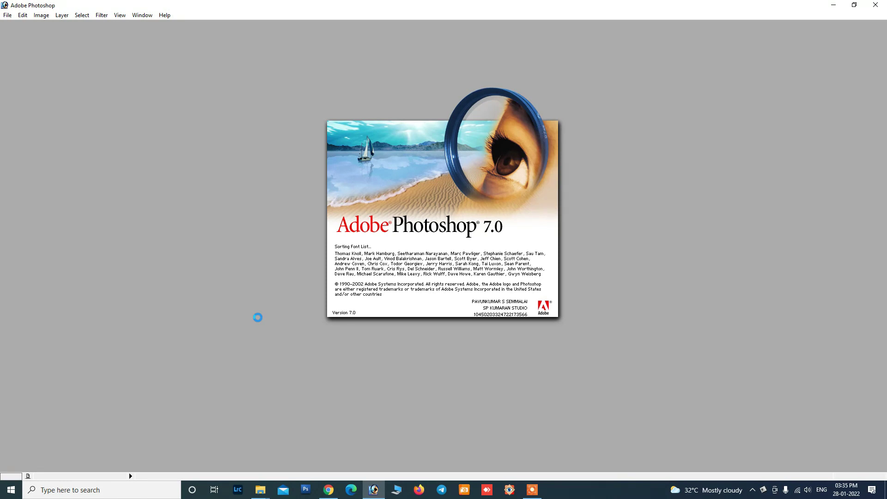
click(834, 5)
mouse_move(327, 145)
mouse_down()
mouse_move(357, 236)
mouse_move(200, 189)
mouse_up()
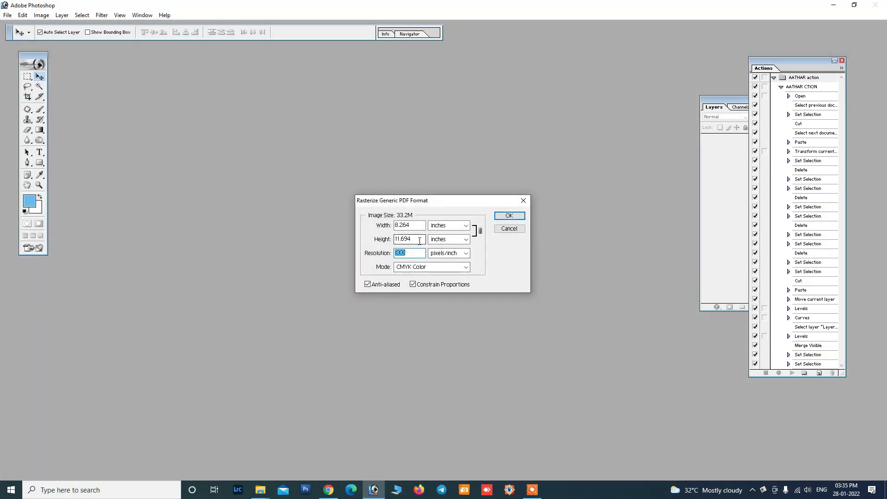
click(519, 220)
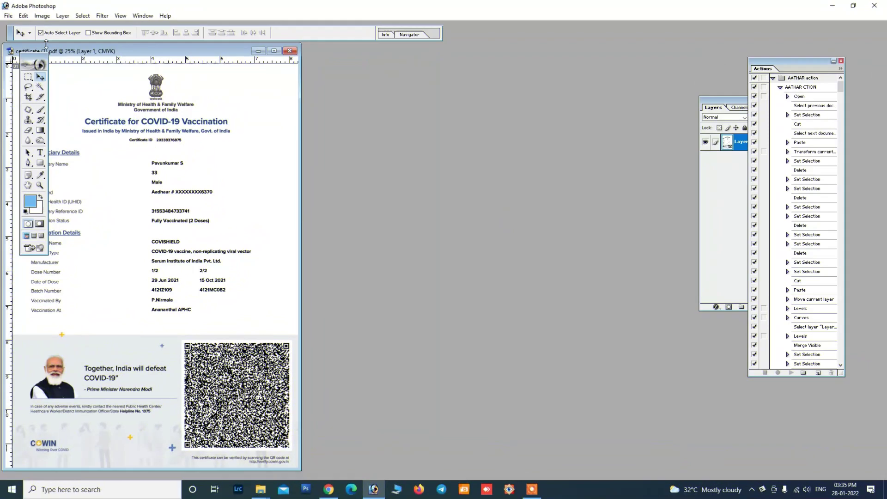
drag(162, 63, 311, 61)
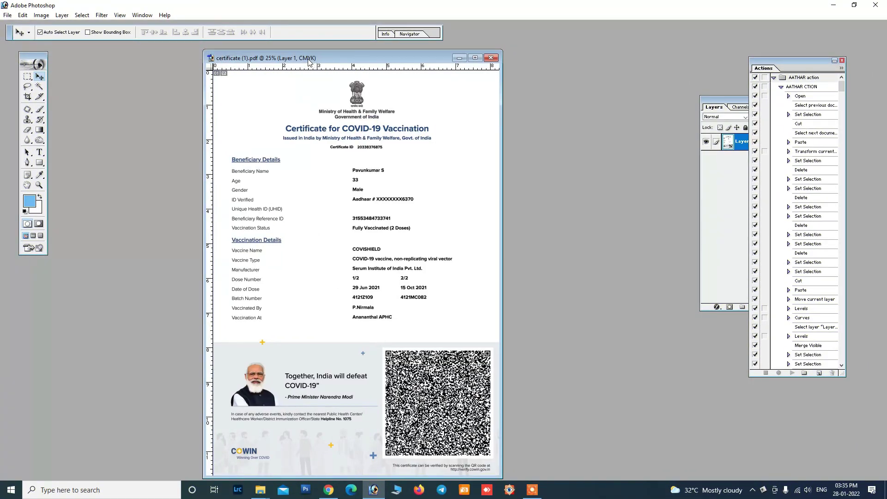
click(475, 58)
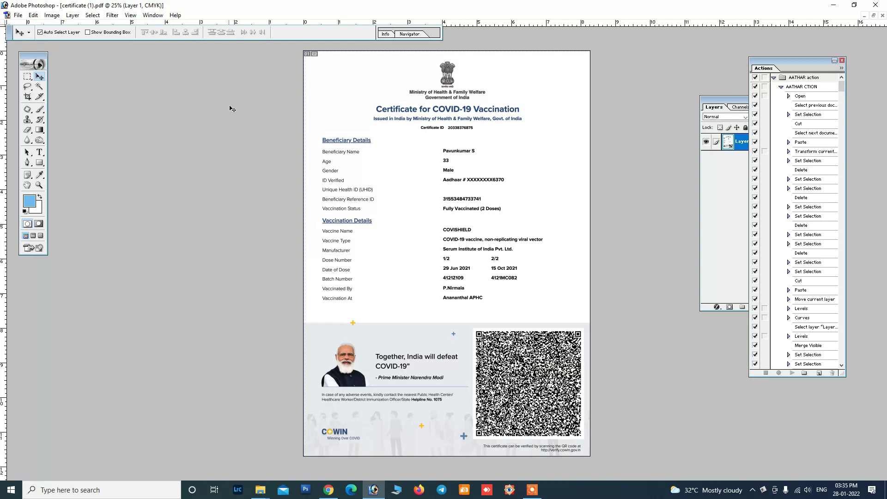
- Preset the Crop tool to 55 × 85 mm at 300 pixels/inch and create a new blank document
key(c)
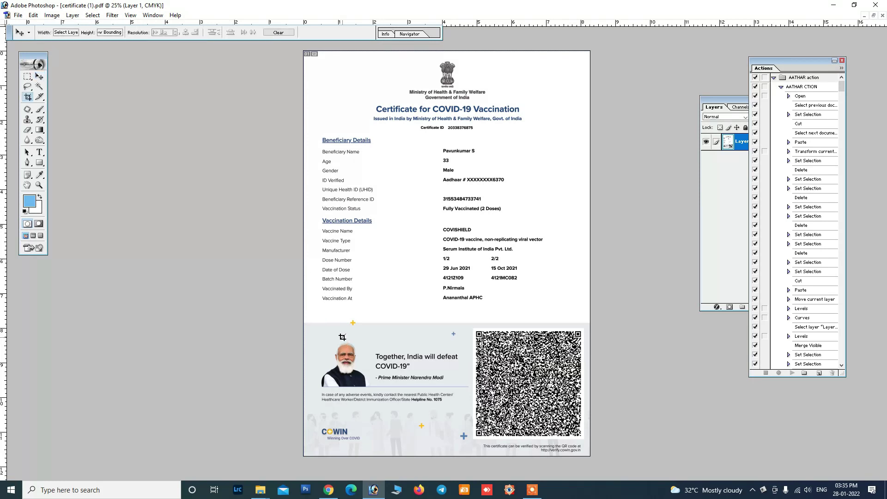
click(70, 35)
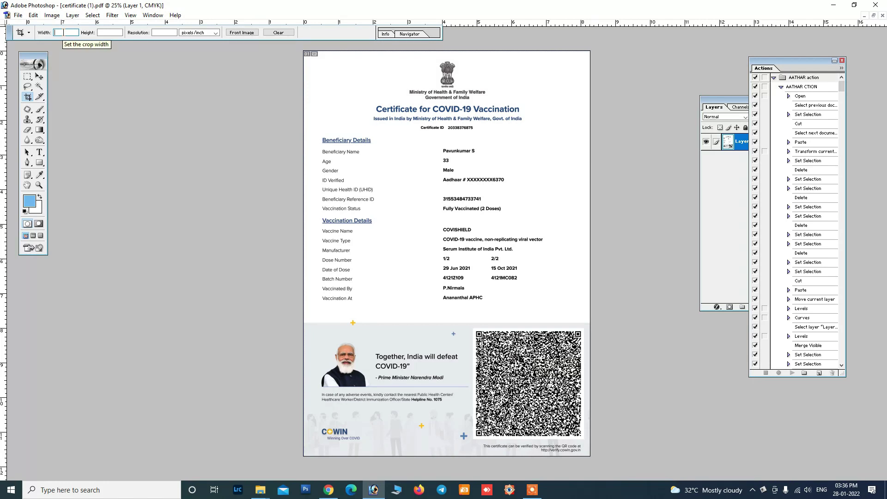
text(55mm)
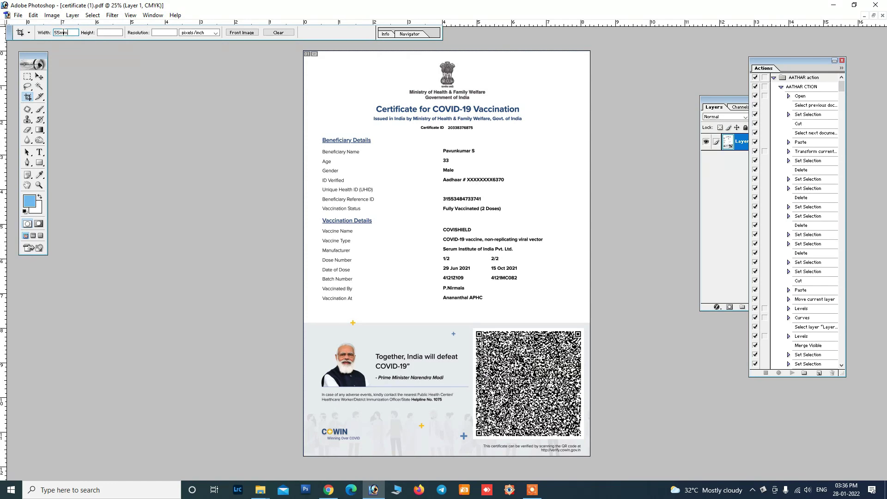
click(121, 33)
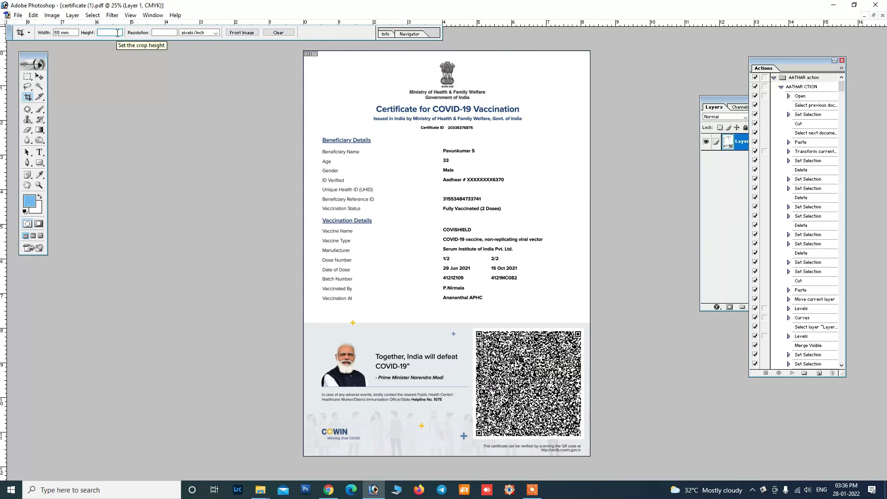
text(85)
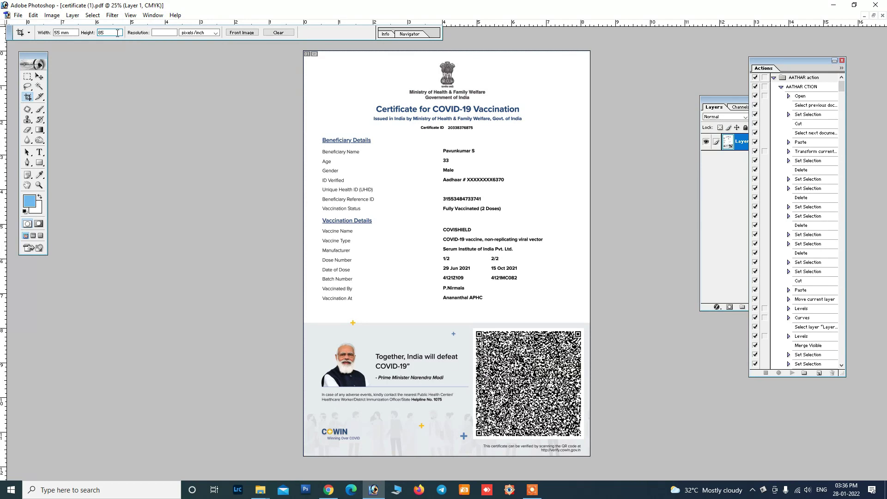
text(mm)
click(161, 33)
text(00)
key(ctrl+n)
key(Return)
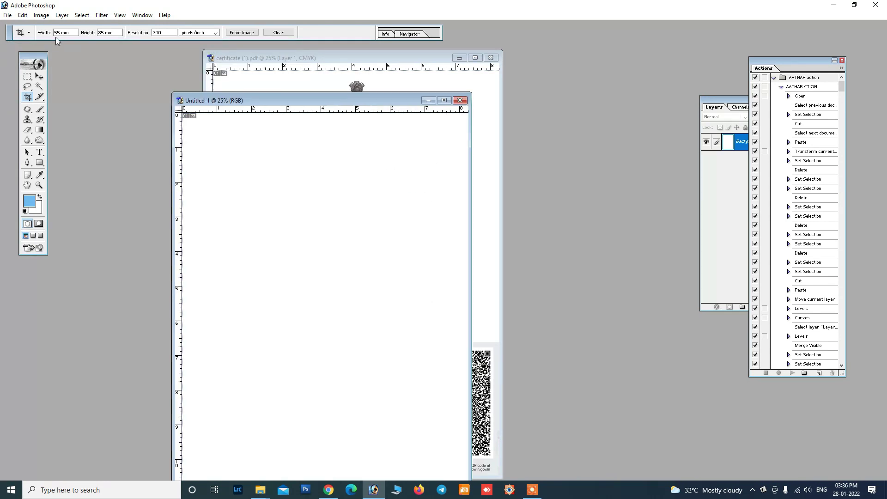
- Crop the blank document to a 55 × 85 mm card and rotate it 90° to landscape
drag(241, 184, 372, 299)
key(Return)
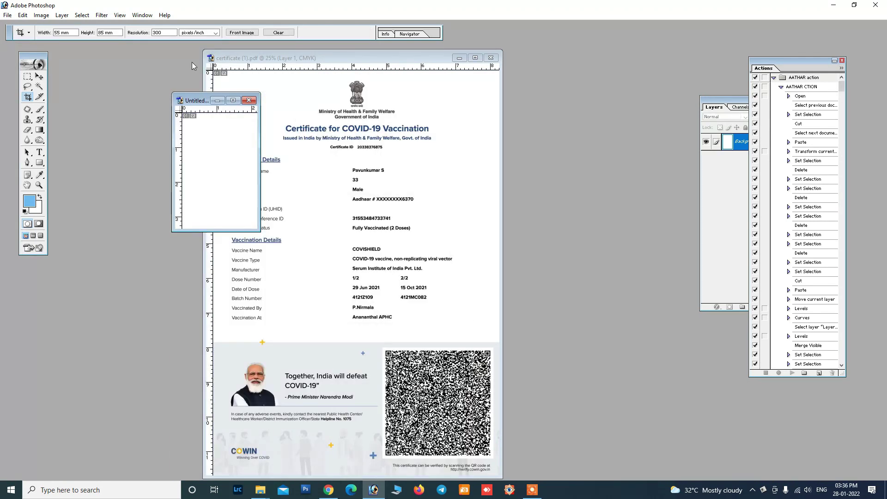
click(233, 100)
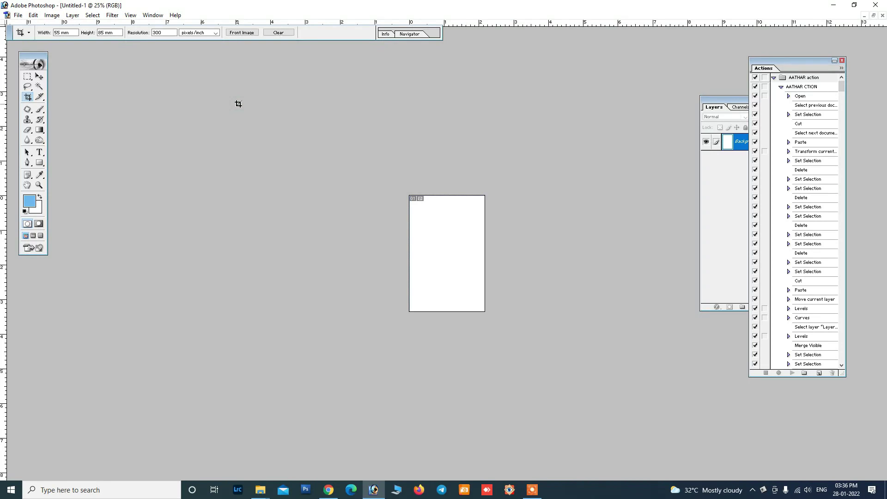
key(F2)
click(490, 260)
key(F2)
click(480, 244)
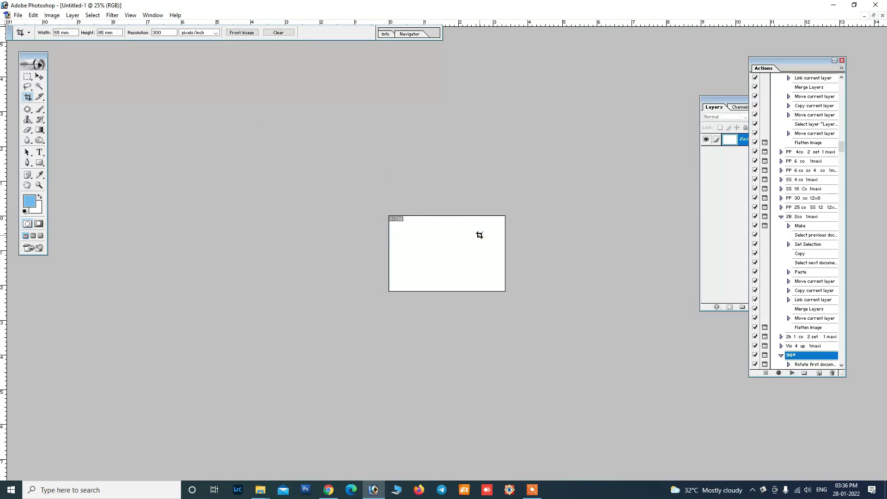
- View the card at 100% and open another copy of the certificate PDF
key(ctrl+alt+0)
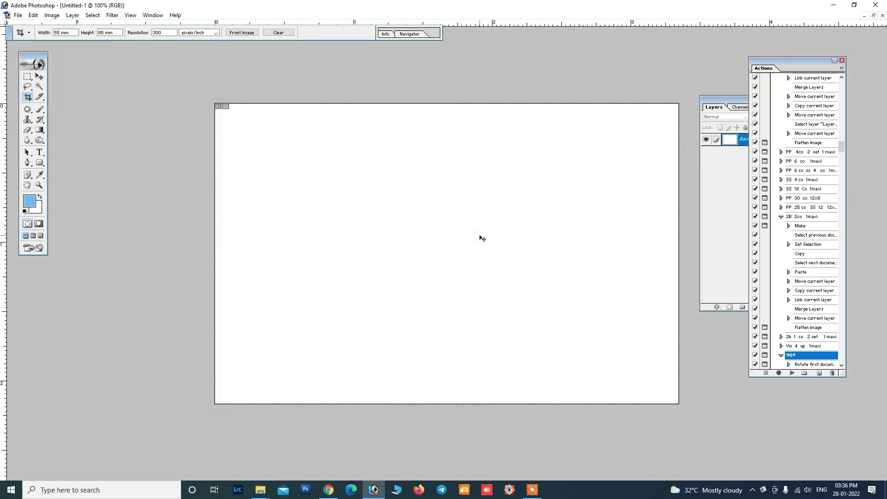
click(834, 4)
drag(387, 495, 446, 252)
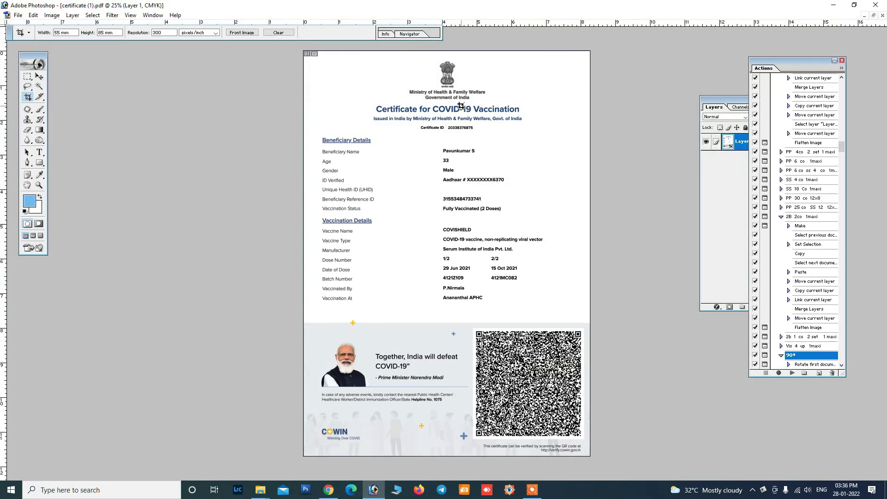
- Cut the certificate's top beneficiary-details section and paste it into the card as a new layer
key(m)
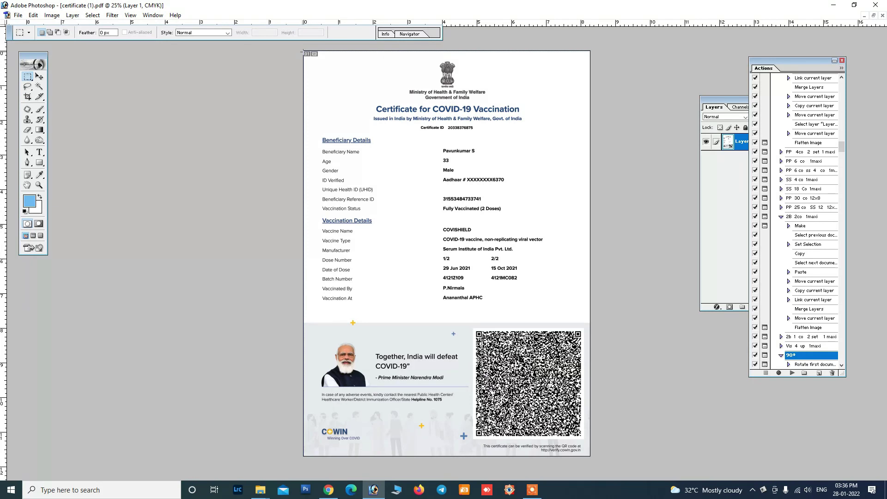
mouse_move(424, 135)
mouse_down()
mouse_move(533, 211)
mouse_move(589, 214)
mouse_up()
key(ctrl+x)
key(ctrl+alt+n)
key(ctrl+v)
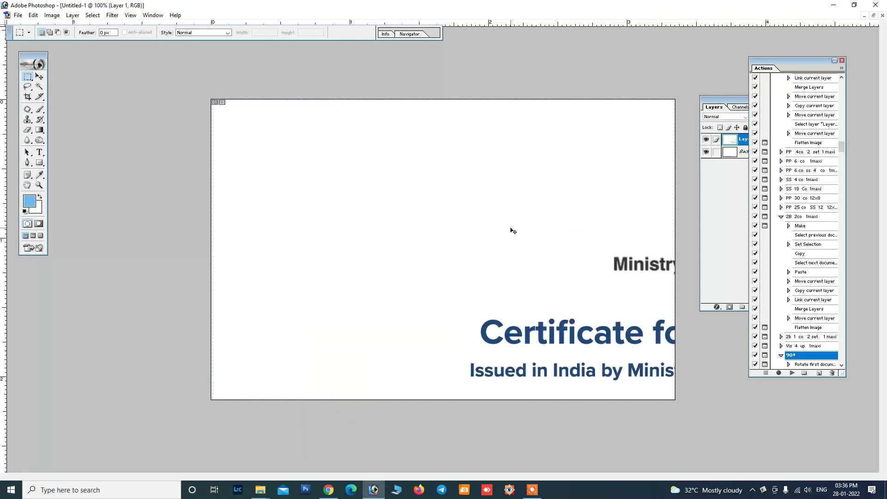
key(ctrl+t)
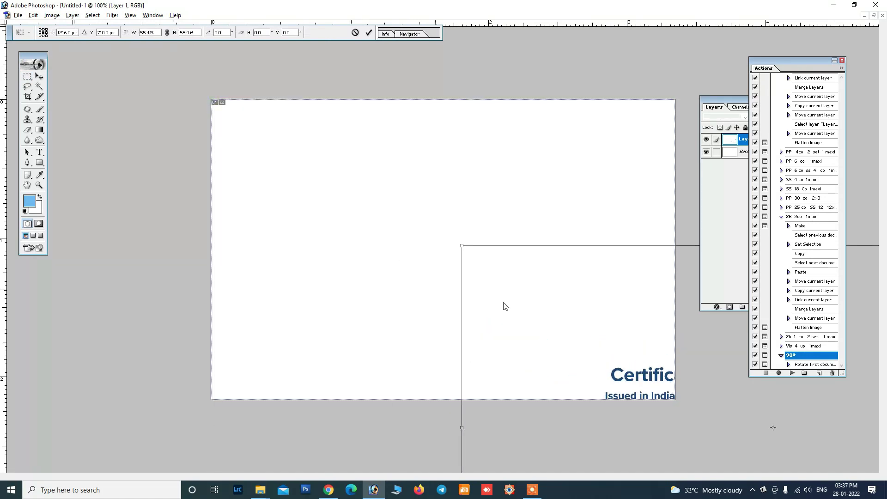
- Scale the pasted section to about 44% so it spans the card width
drag(210, 97, 249, 148)
drag(212, 103, 326, 174)
mouse_move(554, 324)
mouse_down()
mouse_move(424, 237)
mouse_move(458, 240)
mouse_up()
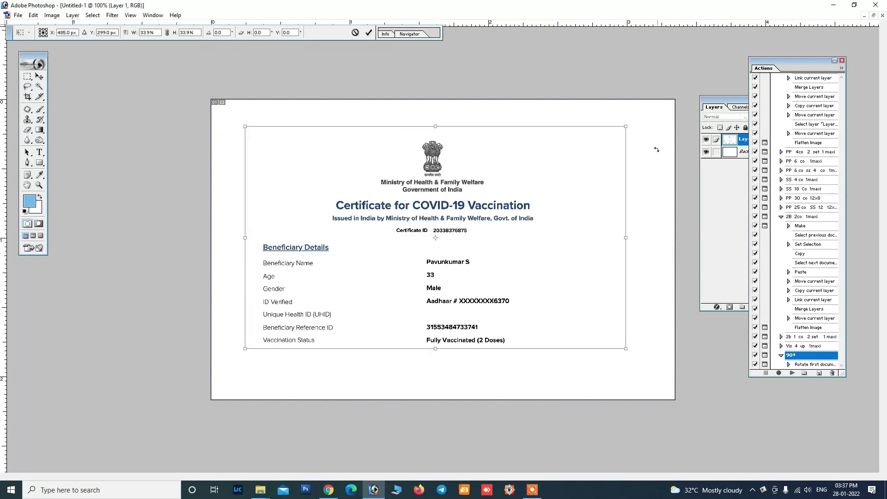
drag(624, 126, 689, 112)
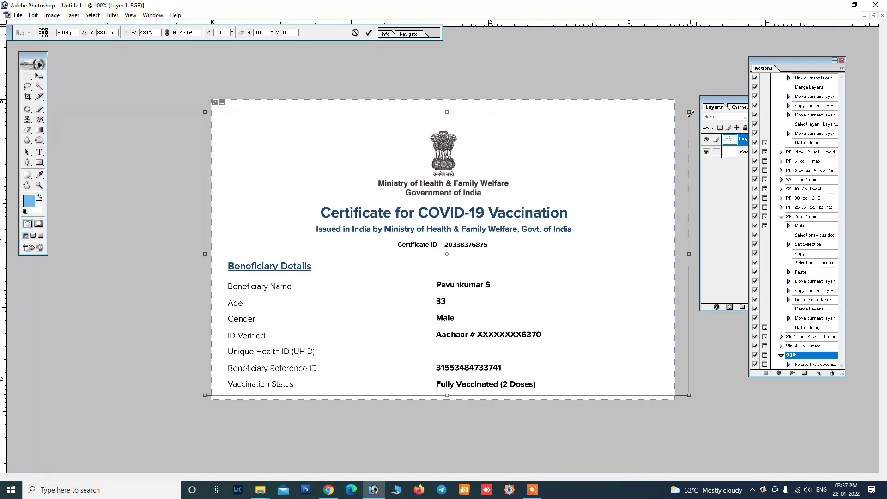
drag(689, 112, 695, 109)
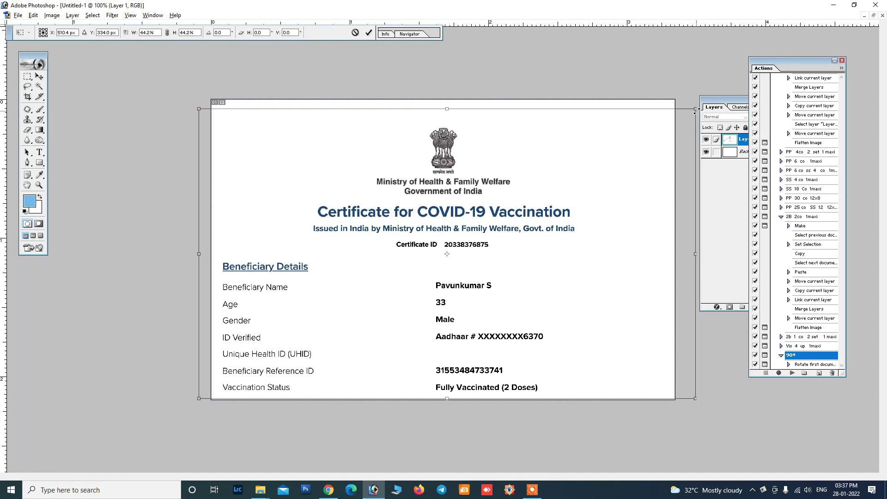
drag(419, 225, 426, 225)
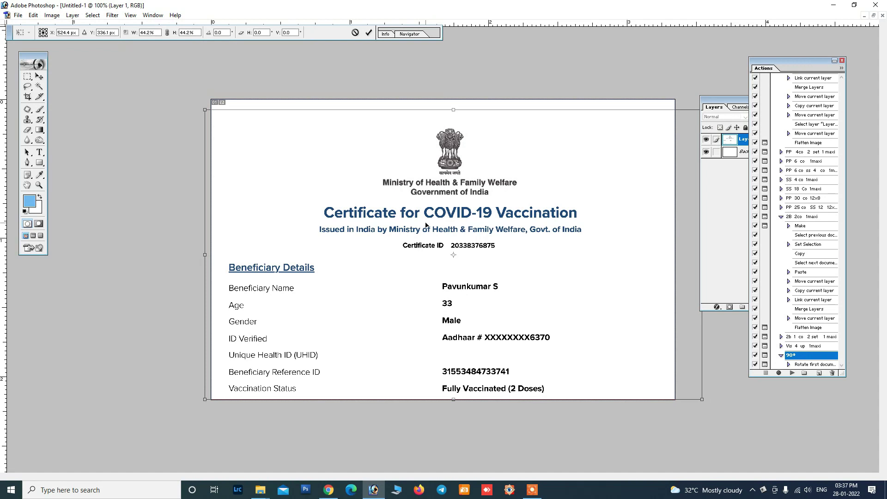
key(Return)
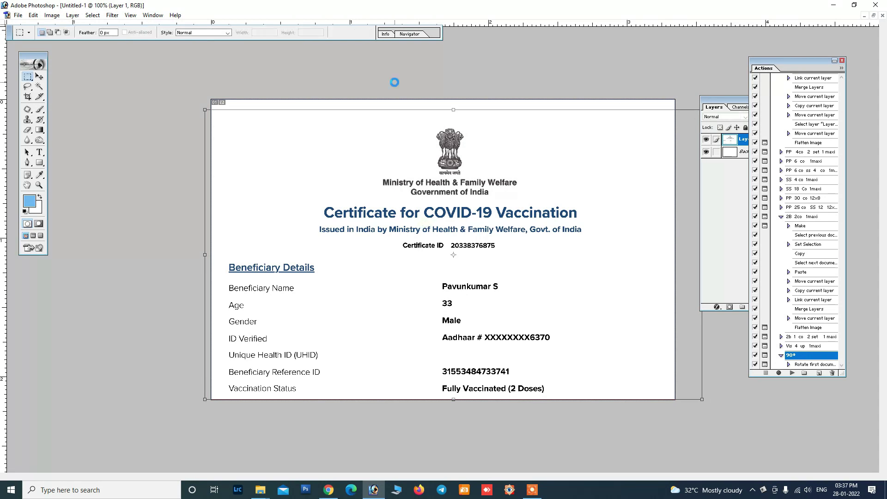
- Clear a stray header selection and enlarge the layer slightly to fill the card
drag(567, 299, 596, 261)
click(594, 263)
key(ctrl+t)
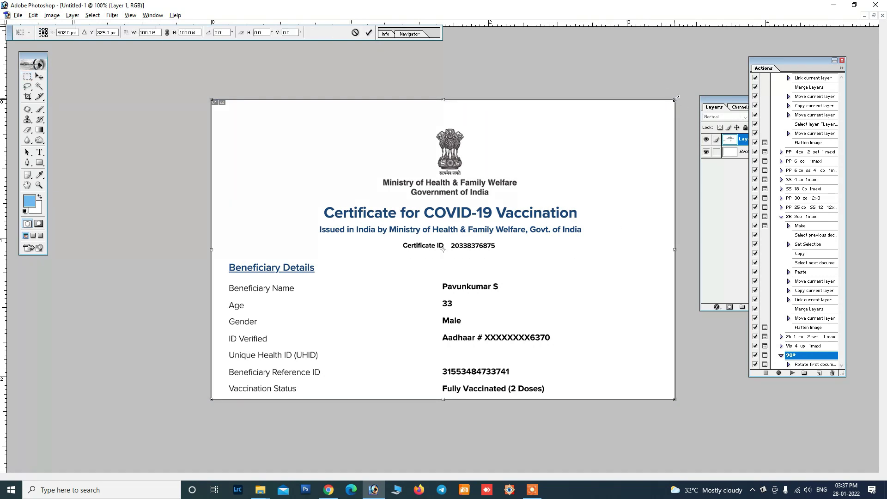
drag(676, 99, 680, 95)
- Commit the resize, then shift the selected header block slightly left
key(Return)
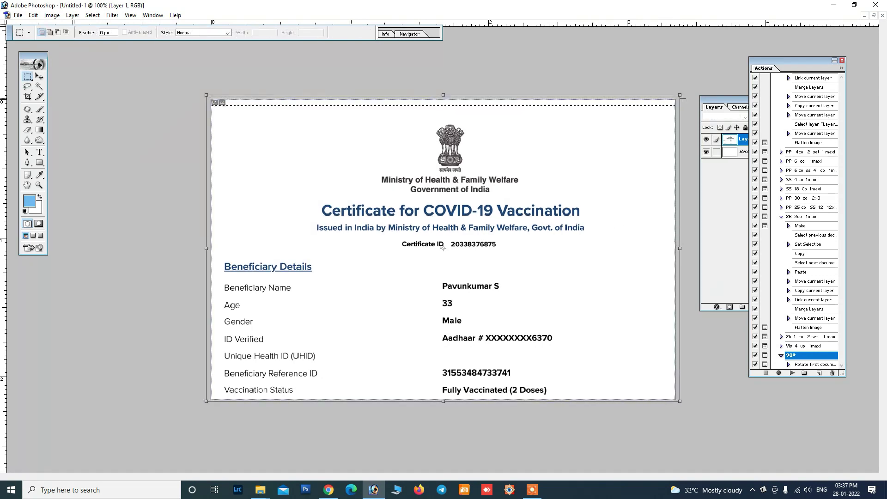
drag(416, 197, 601, 253)
key(ctrl+t)
drag(599, 221, 581, 221)
key(shift+Left)
key(shift+Left)
key(shift+Left)
key(shift+Left)
key(shift+Left)
key(shift+Left)
key(shift+Left)
key(shift+Left)
key(shift+Left)
key(Return)
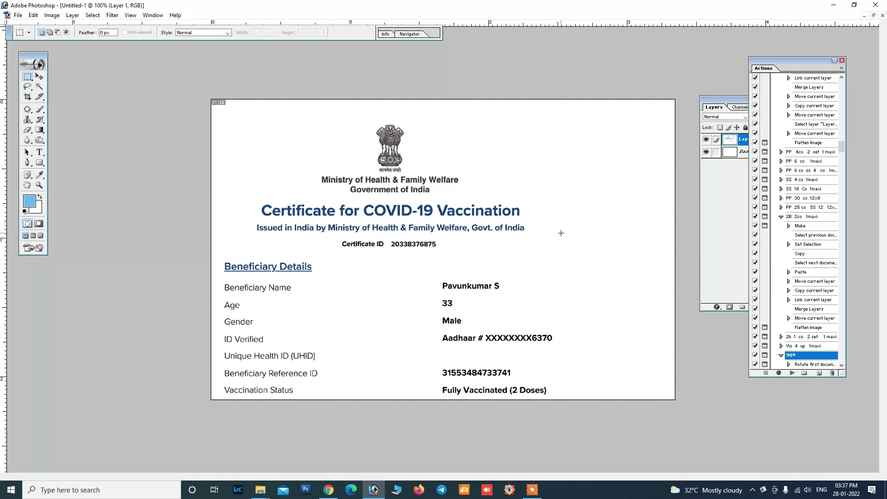
- Nudge the whole certificate layer to the right and deselect
key(ctrl+t)
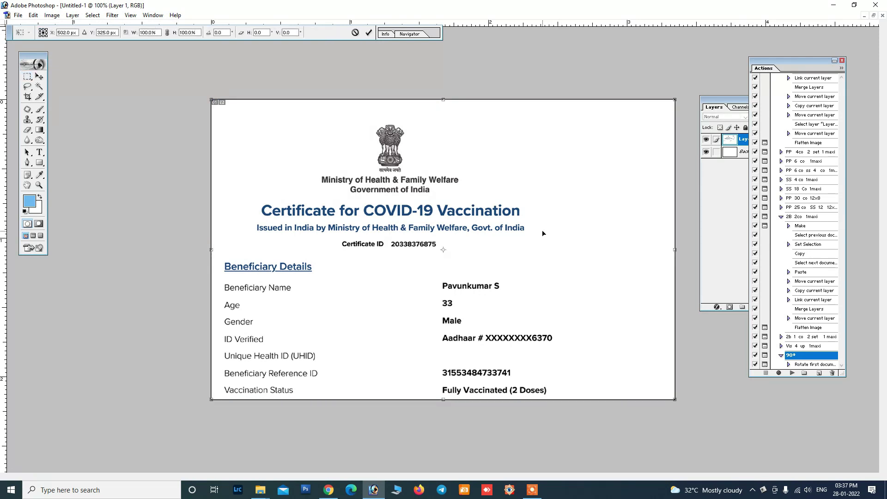
key(shift+Right)
key(shift+Right)
key(shift+Right)
key(shift+Right)
key(shift+Right)
key(shift+Right)
key(shift+Right)
key(shift+Right)
key(shift+Right)
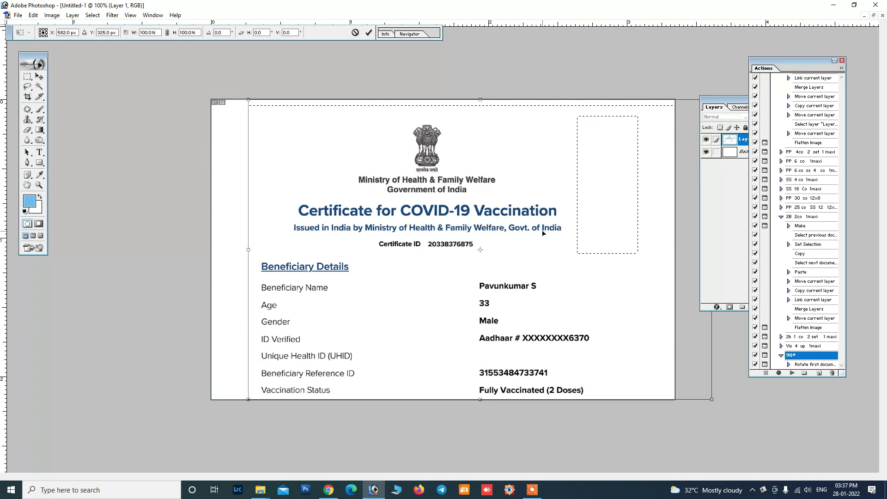
key(Return)
key(ctrl+d)
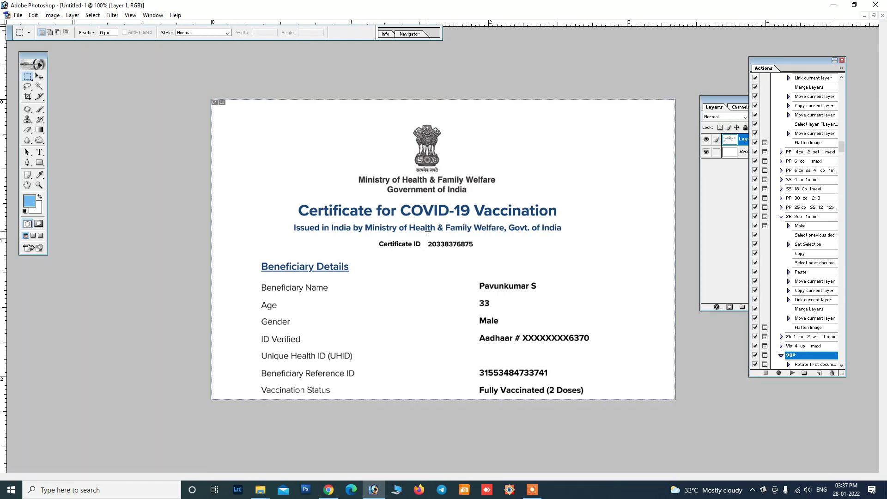
- Nudge the certificate content two steps upward and apply the move
key(ctrl+shift+d)
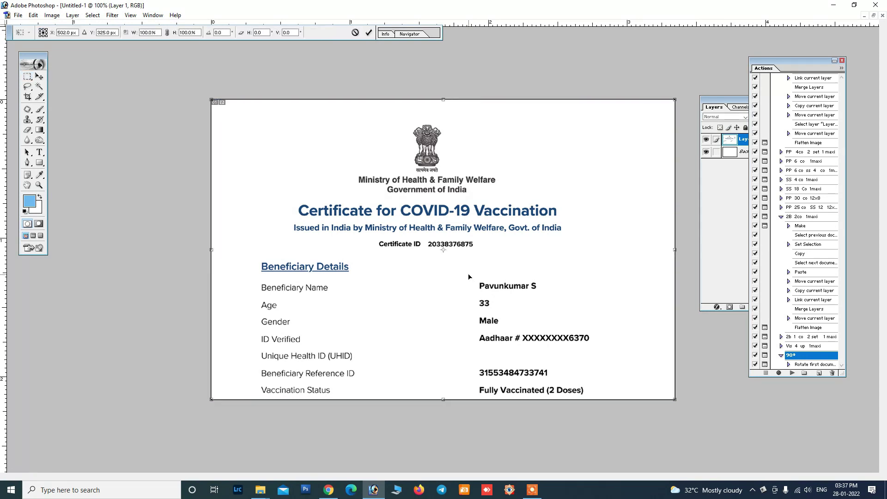
key(ctrl+t)
key(Up)
key(Up)
key(Up)
key(Up)
key(Up)
key(Up)
key(Up)
key(Up)
key(Up)
key(Up)
key(Up)
key(Up)
key(Up)
key(Up)
key(Up)
key(Up)
key(Up)
key(Up)
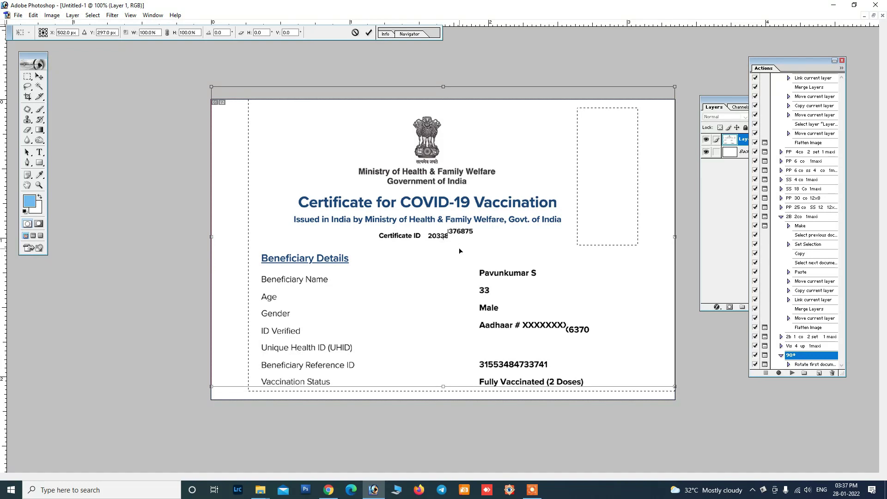
key(Up)
key(Up)
key(Up)
key(Return)
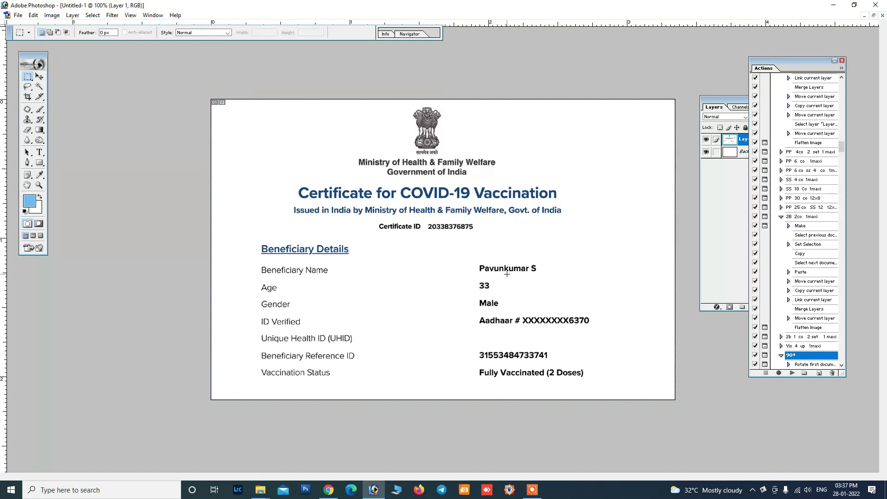
- Enlarge the block of beneficiary values on the right with Free Transform
drag(472, 261, 594, 387)
key(ctrl+t)
drag(594, 261, 633, 253)
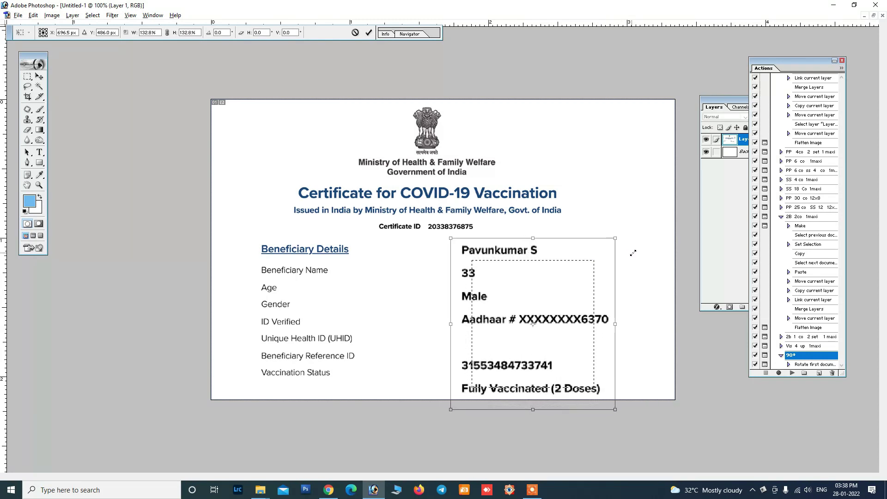
drag(633, 253, 640, 235)
key(Return)
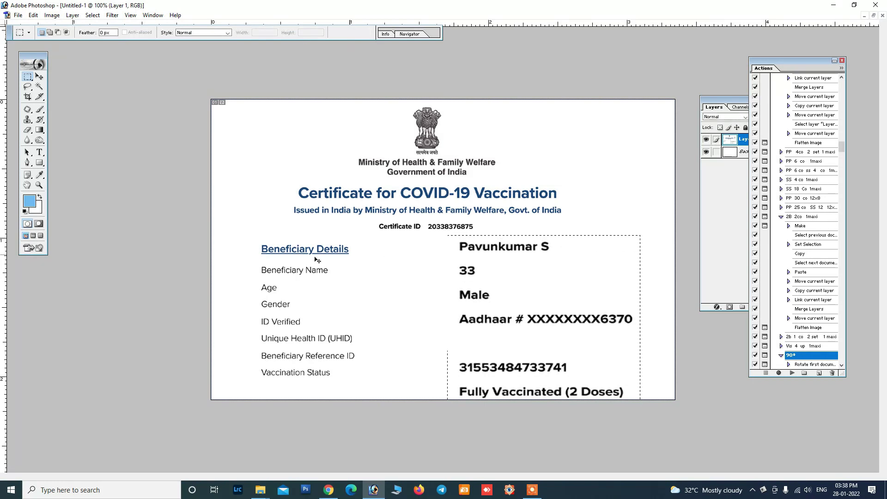
- Enlarge the beneficiary labels column, stretching it wider and taller
drag(257, 242, 359, 384)
key(ctrl+t)
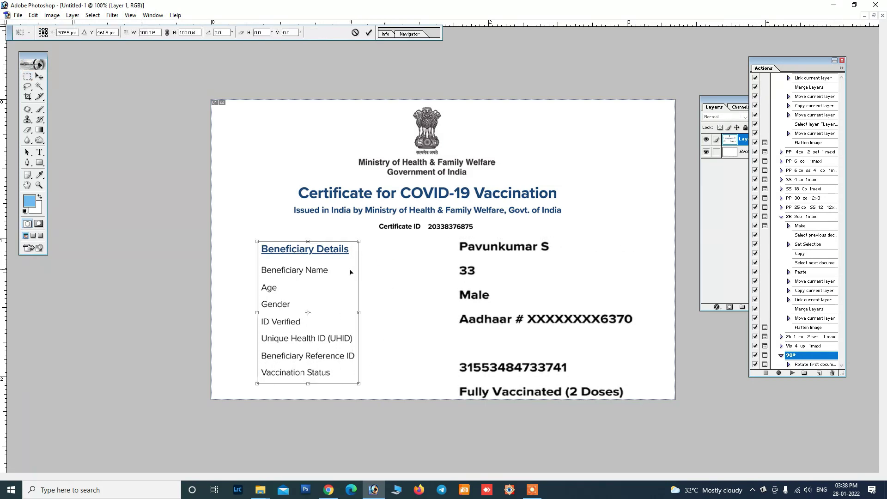
drag(359, 242, 389, 241)
drag(366, 394, 409, 393)
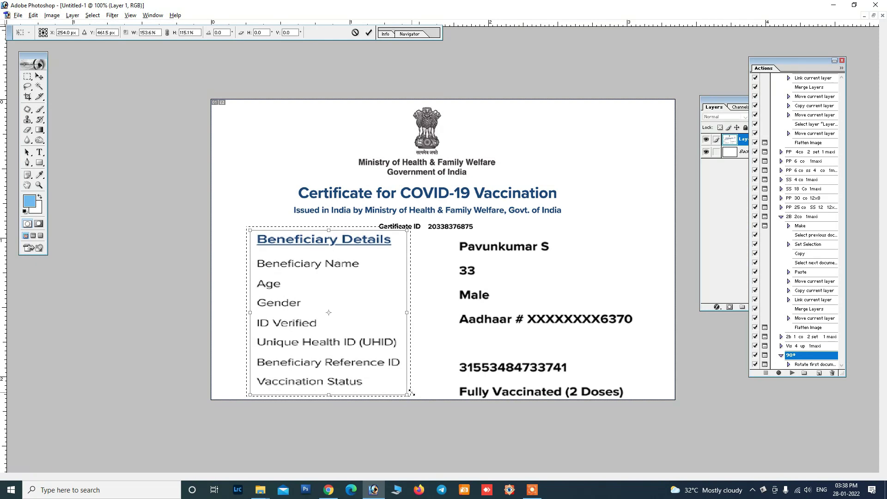
key(Return)
- Nudge the labels up and stretch them to line up with each value
drag(255, 257, 402, 395)
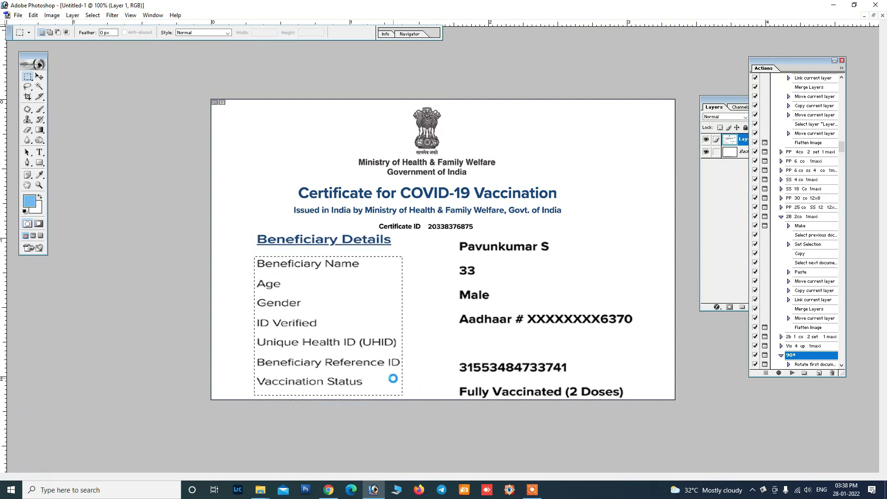
key(ctrl+t)
key(shift+Up)
key(shift+Up)
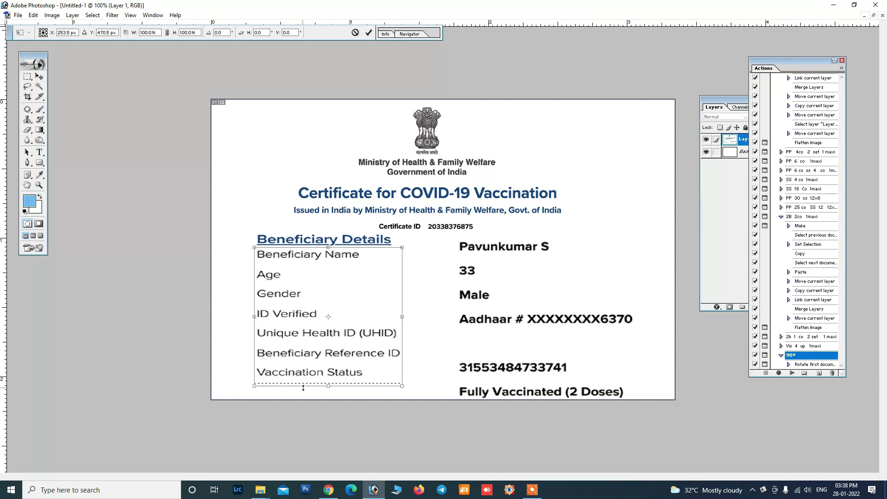
drag(303, 387, 303, 404)
drag(410, 321, 411, 321)
key(Return)
- Zoom in and scale the Certificate ID line up, making it much taller
key(ctrl+d)
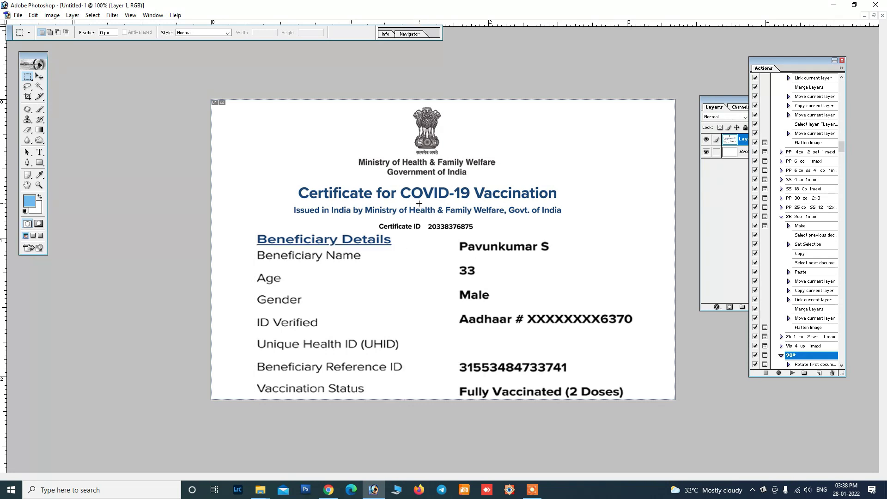
click(474, 243)
drag(316, 243, 475, 244)
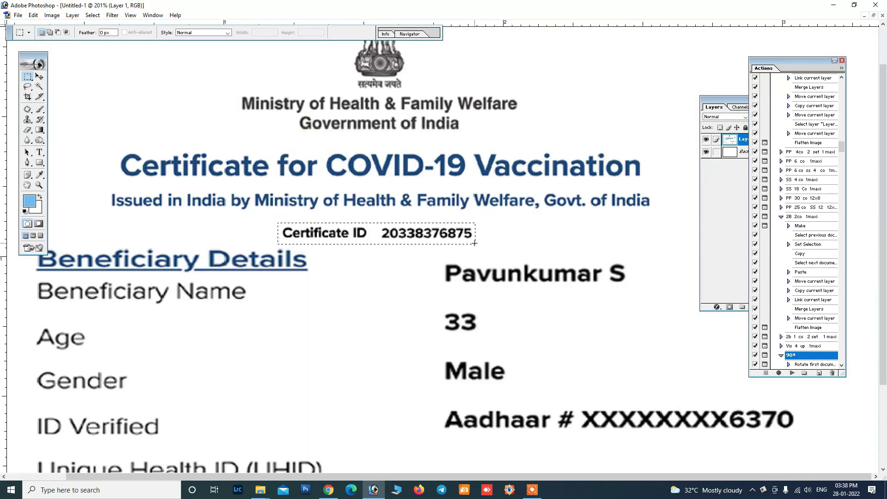
key(ctrl+t)
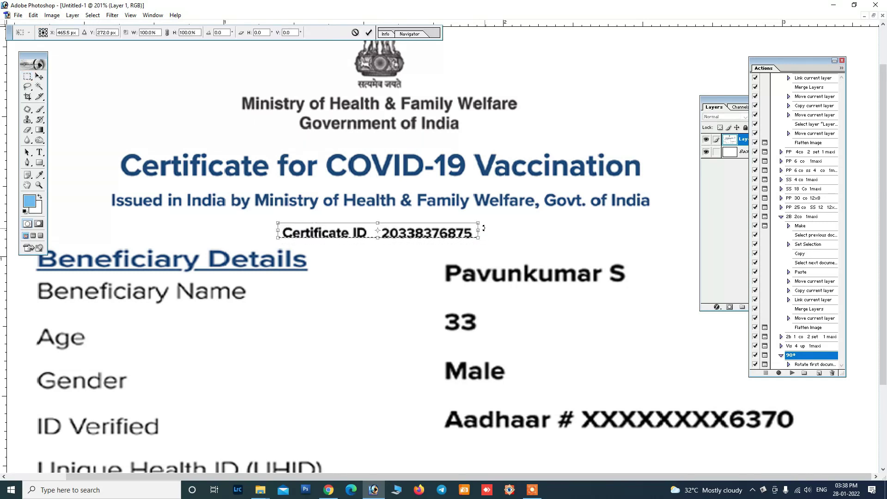
drag(478, 222, 533, 217)
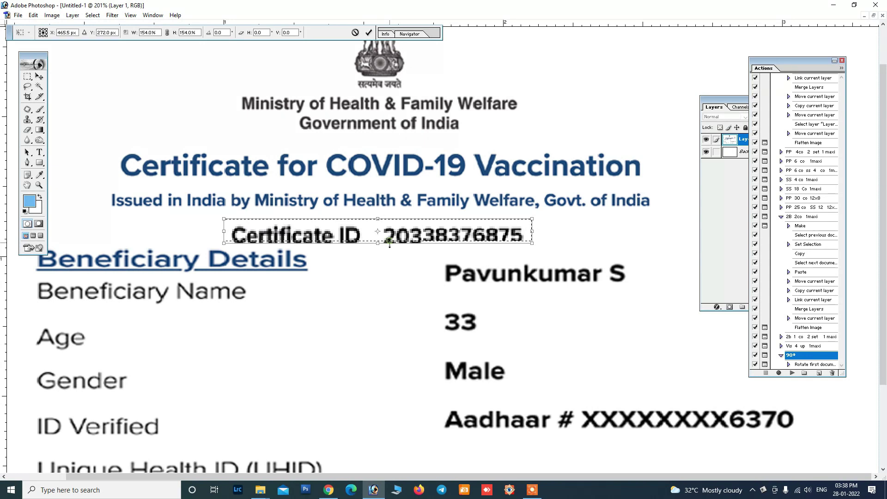
drag(378, 217, 384, 215)
key(Return)
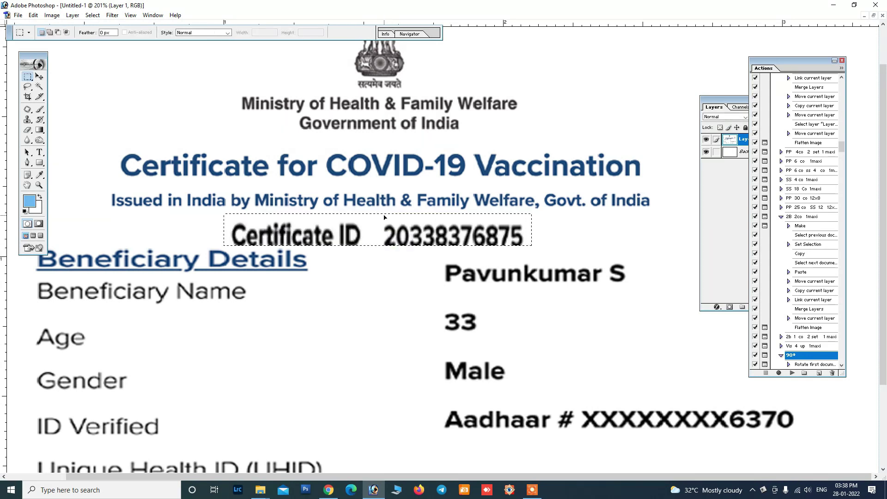
- Undo the oversized result and rescale Certificate ID to about 127%, then view the whole certificate
key(ctrl+minus)
key(ctrl+minus)
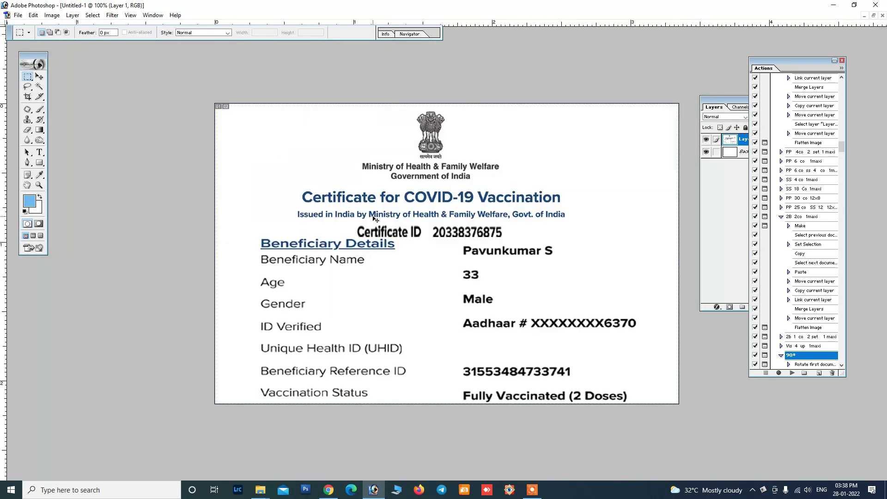
key(ctrl+z)
drag(379, 187, 564, 292)
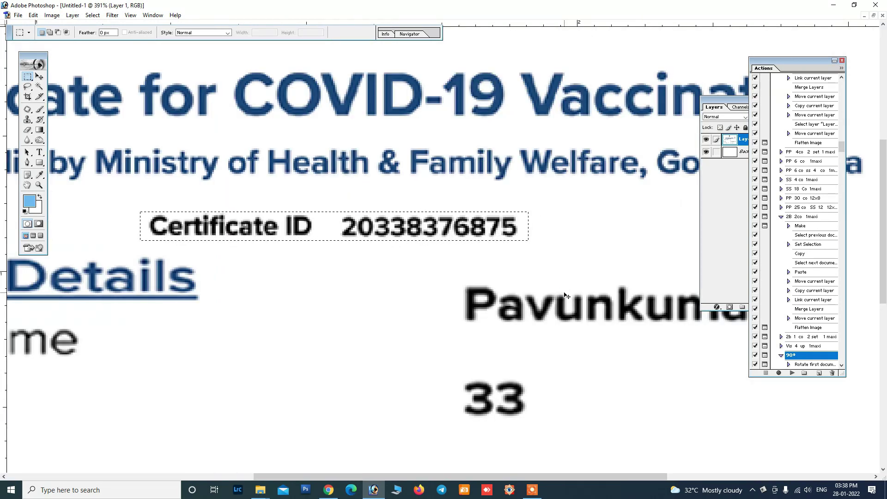
key(ctrl+t)
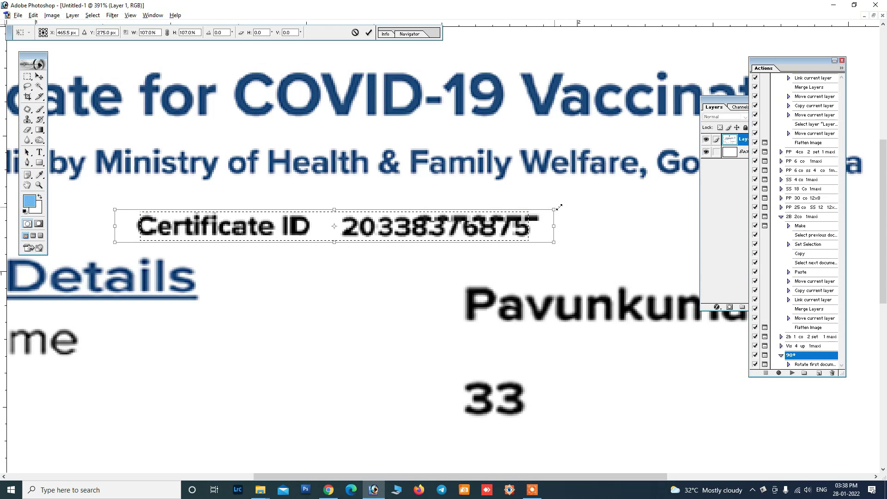
drag(530, 211, 582, 208)
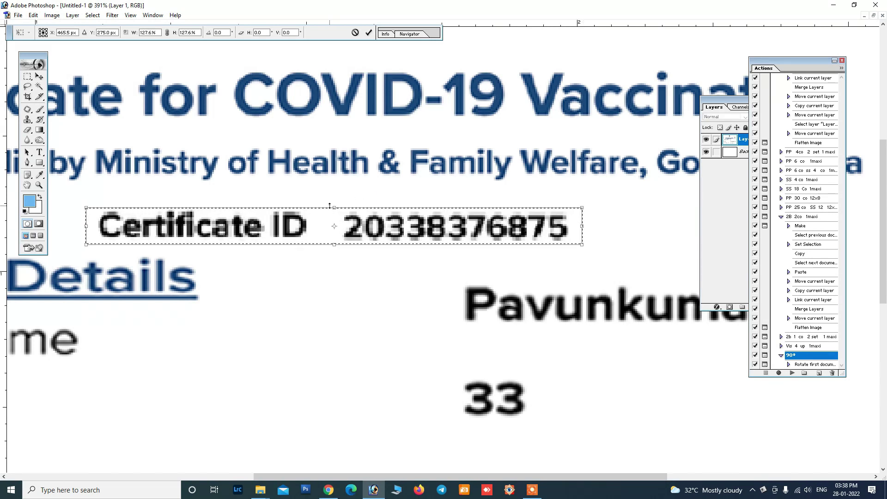
drag(335, 207, 334, 194)
drag(334, 245, 336, 248)
key(Return)
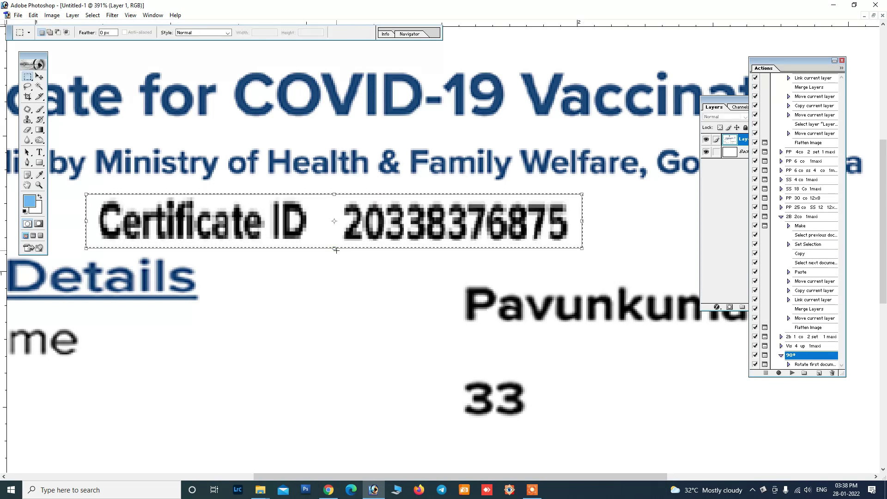
key(ctrl+alt+0)
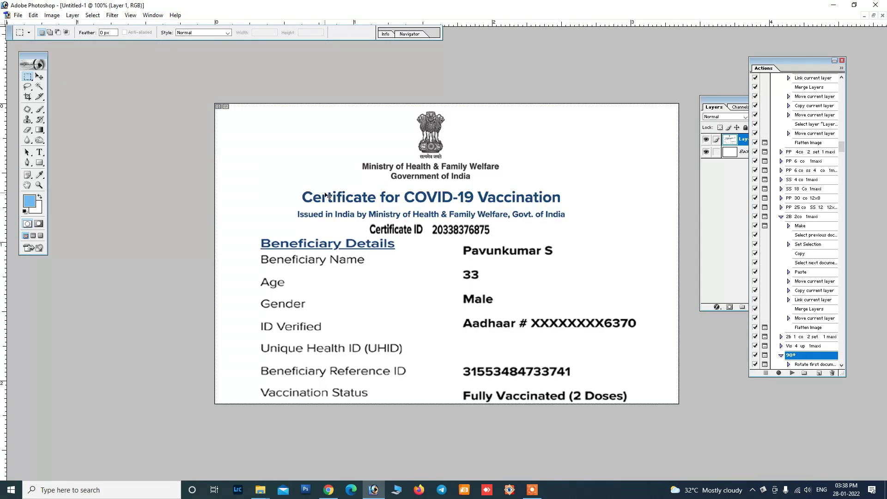
- Scale the whole certificate layer about 1% and nudge it up to fill the card
key(ctrl+t)
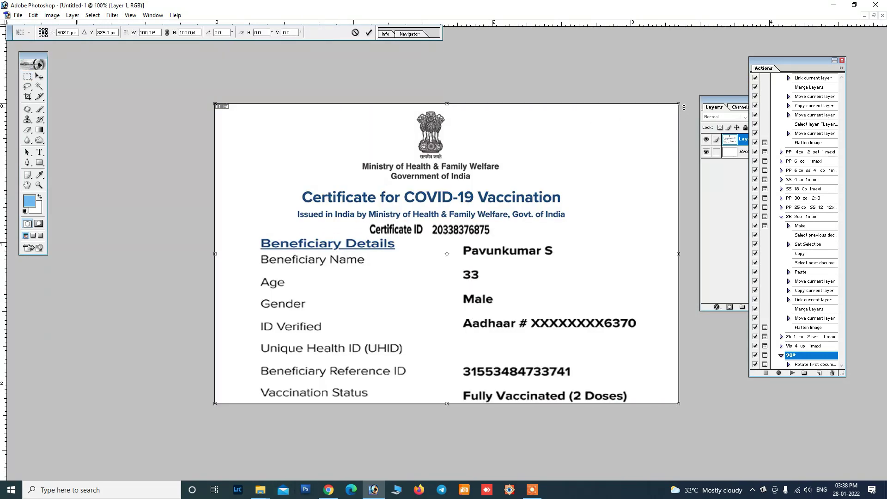
drag(681, 100, 682, 99)
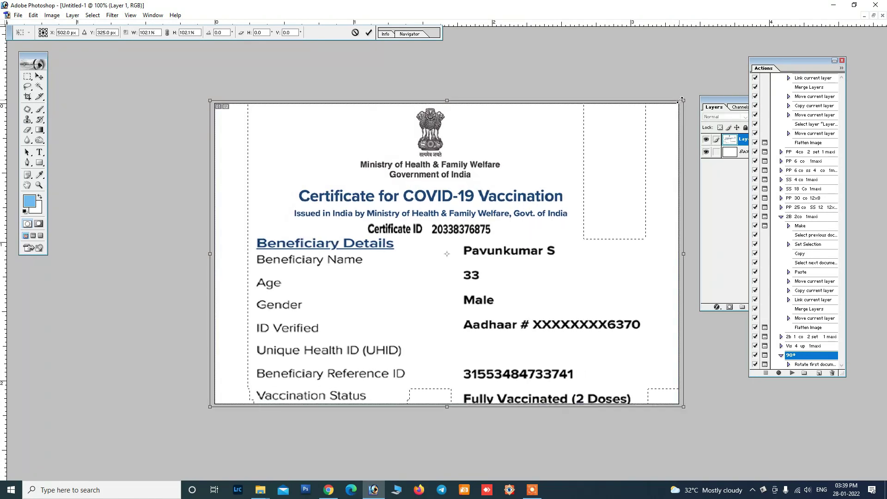
key(Up)
key(Up)
key(Up)
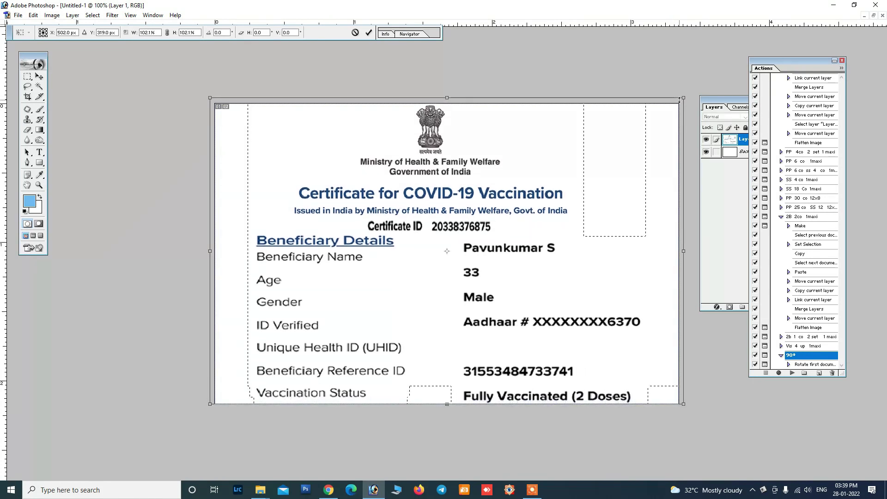
drag(682, 97, 675, 98)
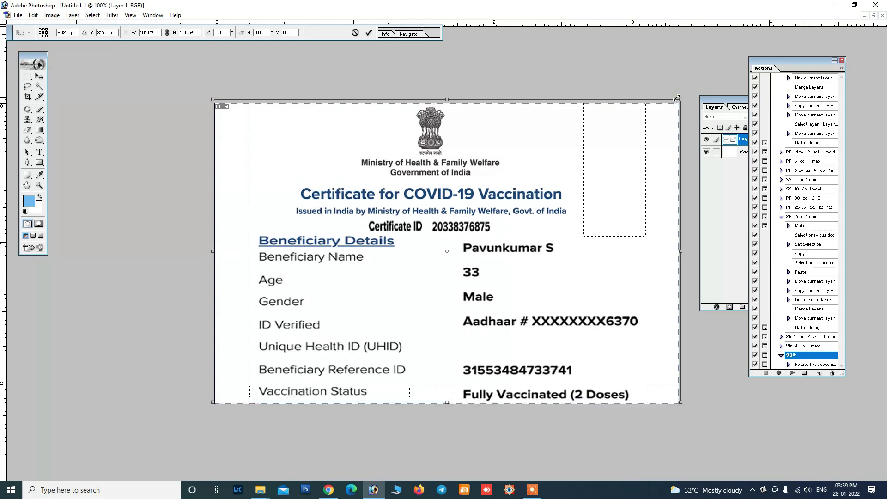
key(Return)
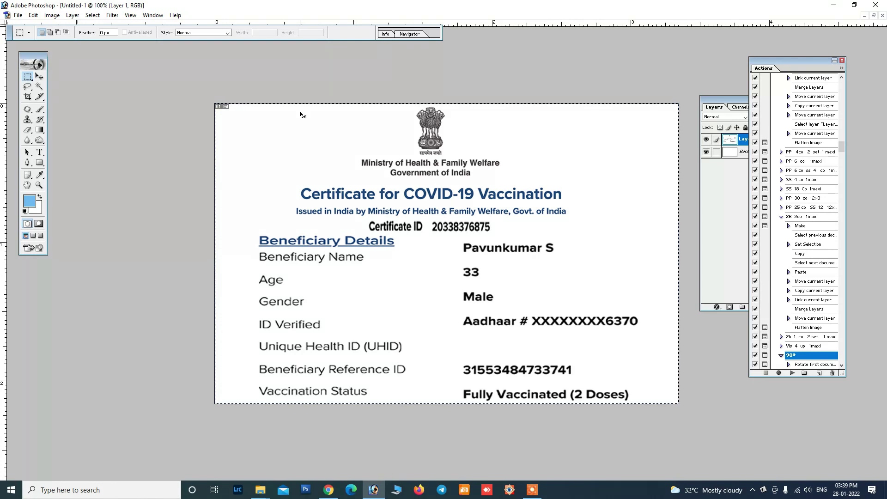
- Clear Layer 1 and paste the certificate into a new 4 x 6 document, moved up
key(Delete)
key(ctrl+n)
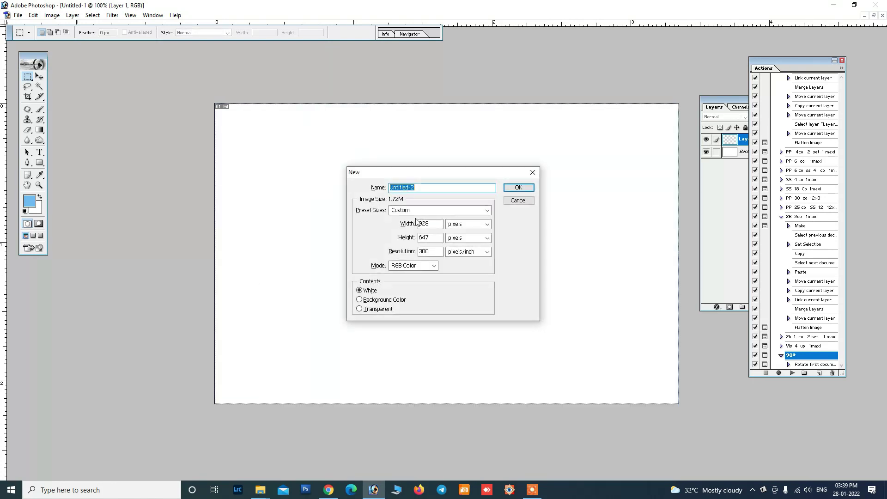
click(417, 211)
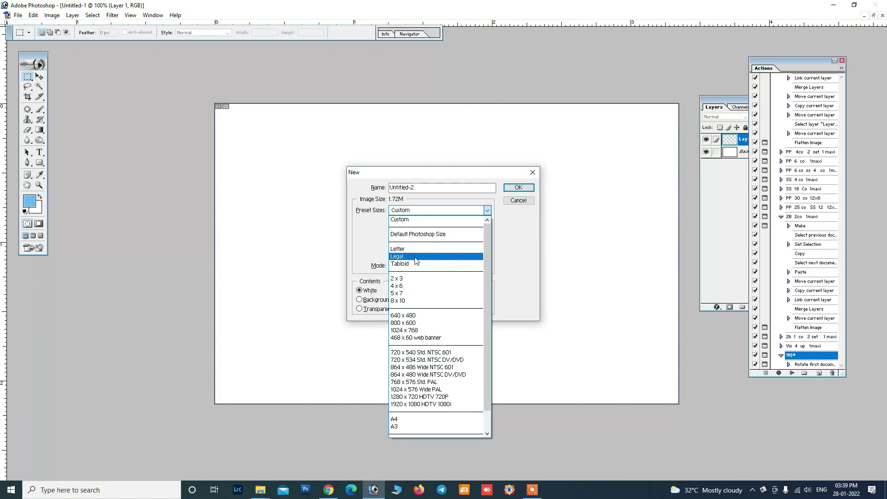
click(411, 286)
click(518, 188)
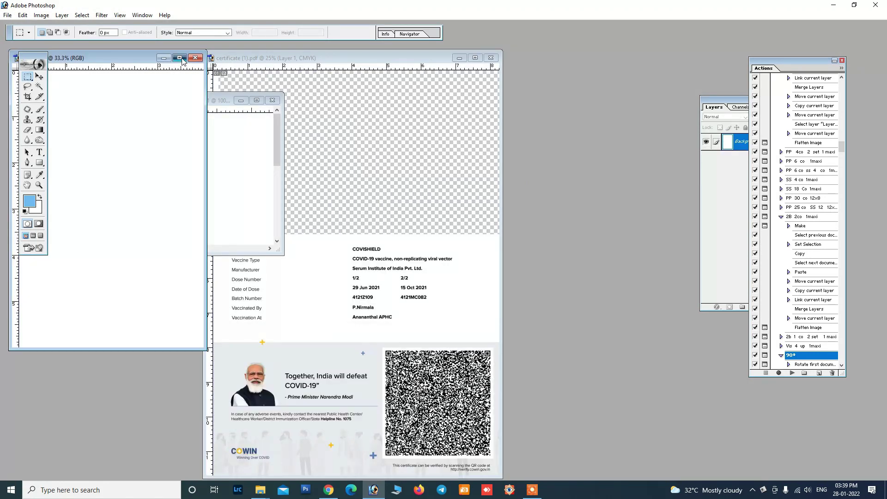
click(180, 58)
key(ctrl+v)
key(v)
drag(449, 251, 451, 170)
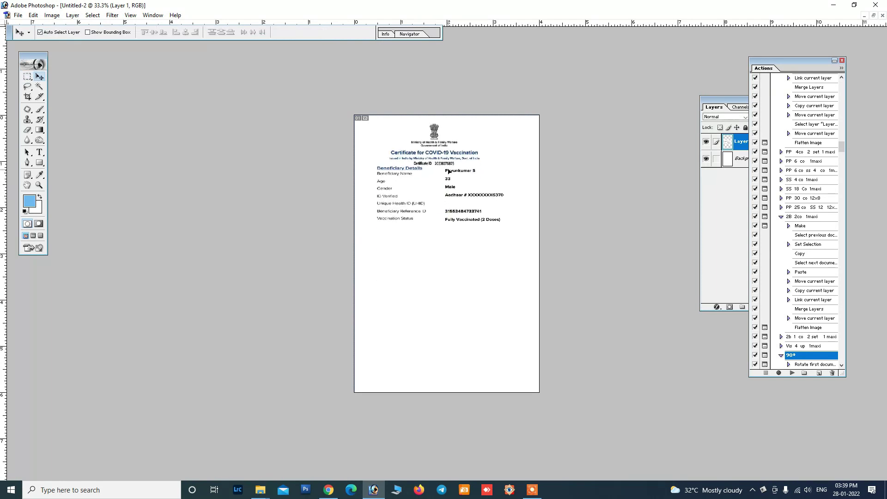
- Try the certificate on a new A4 page, then close it without saving
key(ctrl+Tab)
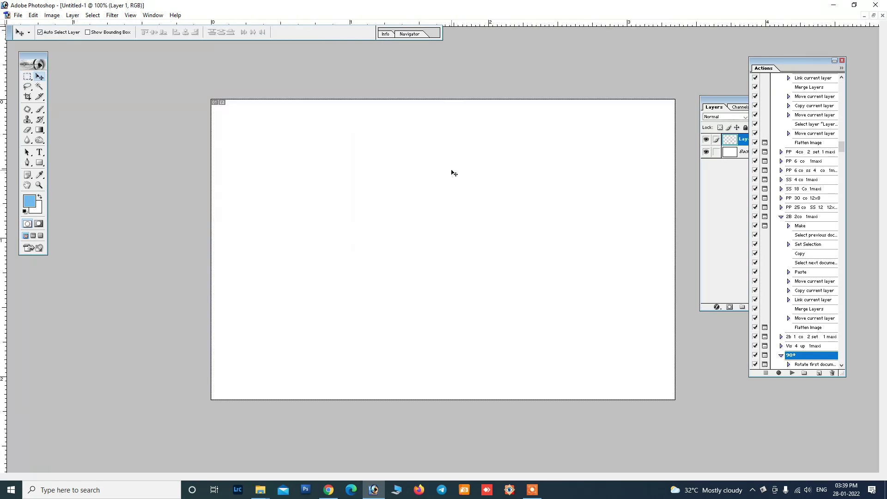
key(ctrl+Tab)
key(ctrl+Tab)
key(ctrl+n)
click(456, 211)
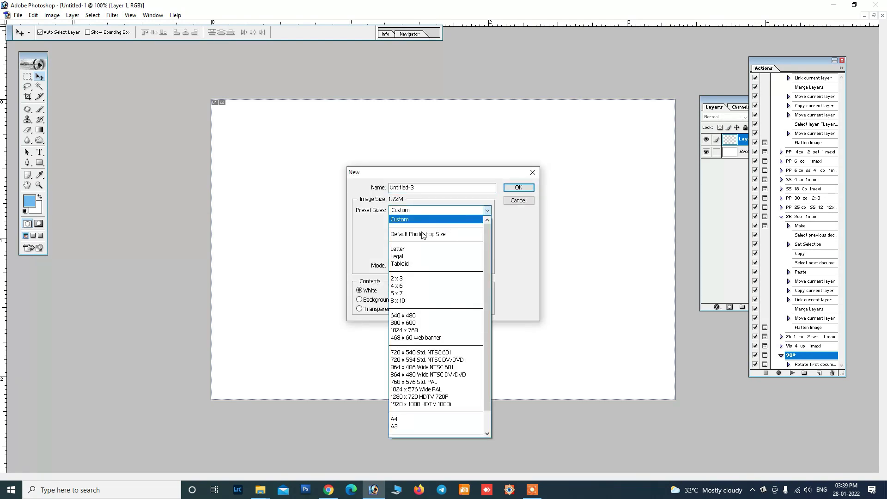
click(401, 422)
key(Return)
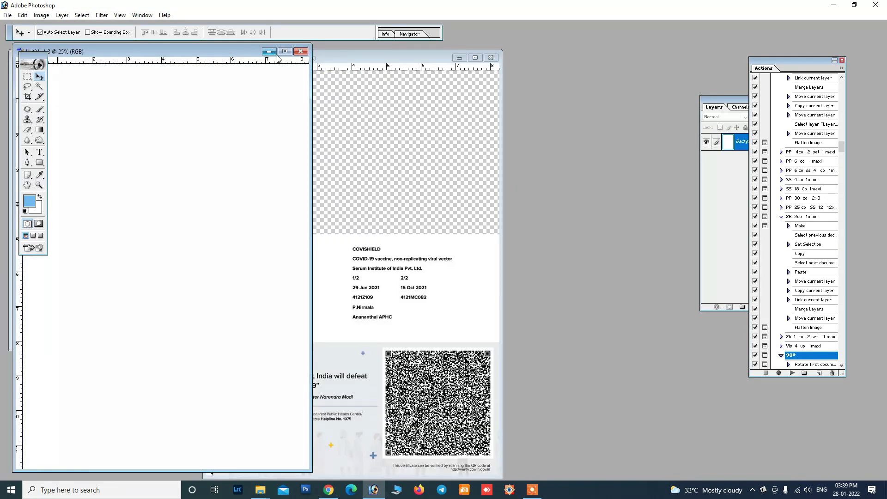
key(ctrl+v)
mouse_move(457, 250)
mouse_down()
mouse_move(386, 97)
mouse_move(370, 103)
mouse_move(505, 117)
mouse_up()
key(ctrl+e)
key(ctrl+w)
click(450, 183)
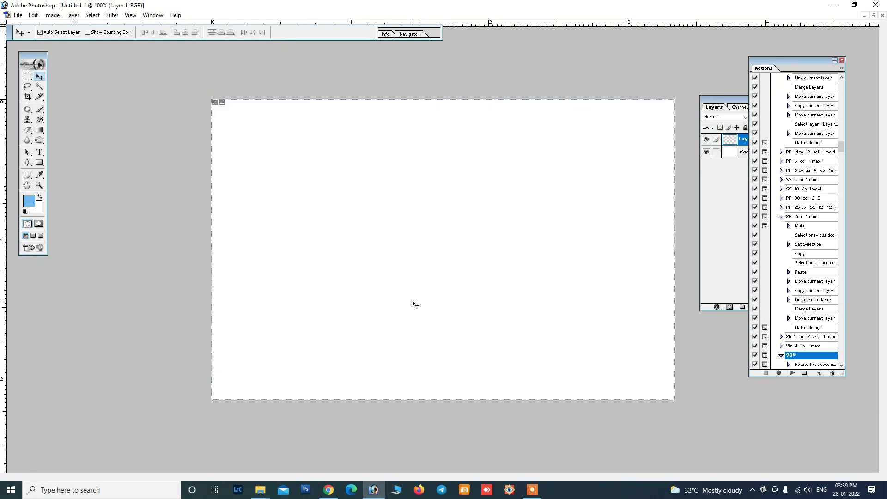
- Cut the vaccination details and QR section, and close the PDF unsaved
key(m)
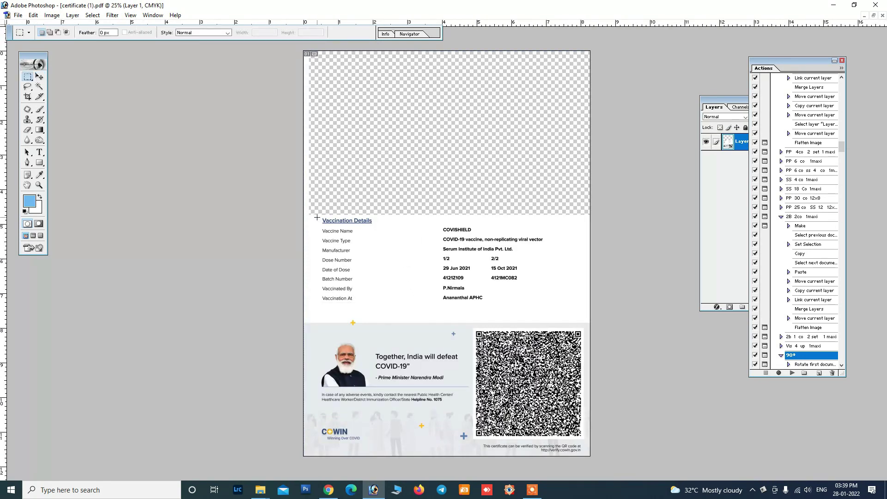
drag(309, 213, 569, 446)
key(ctrl+x)
key(ctrl+w)
click(451, 183)
key(F2)
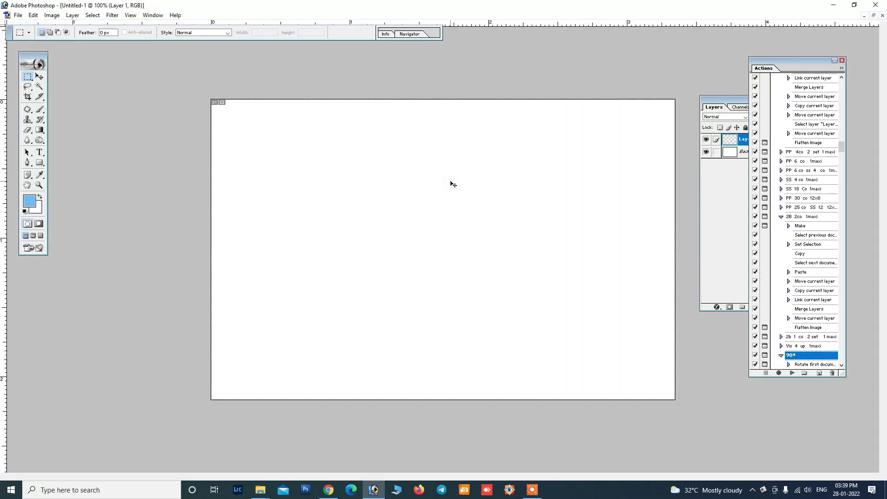
- Paste the vaccination details, shrink to about a third at top-left, and widen slightly
key(ctrl+v)
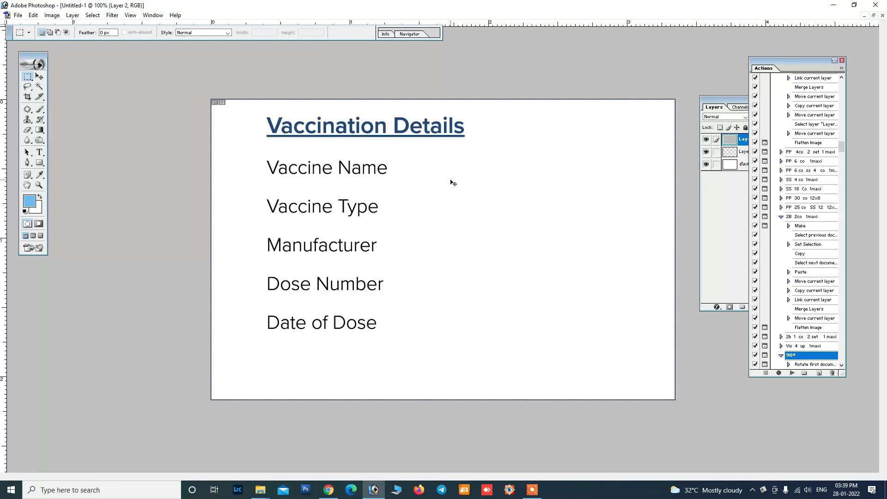
key(ctrl+t)
drag(207, 100, 419, 260)
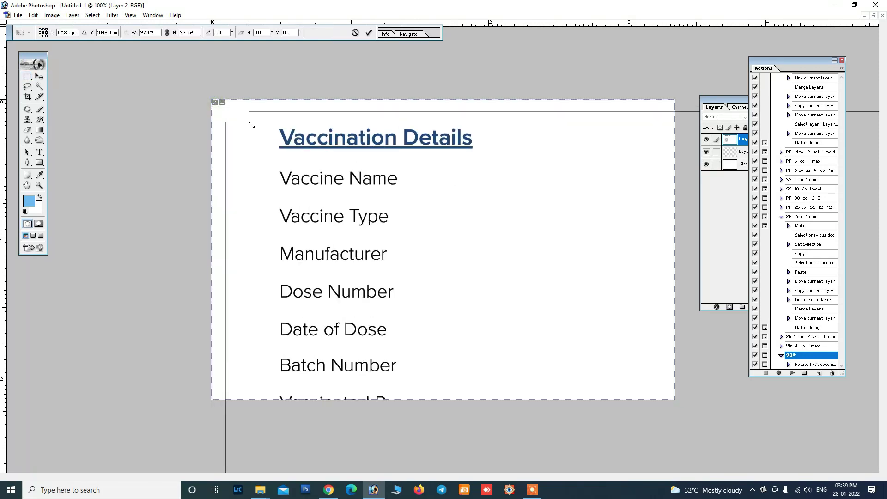
drag(543, 347, 351, 192)
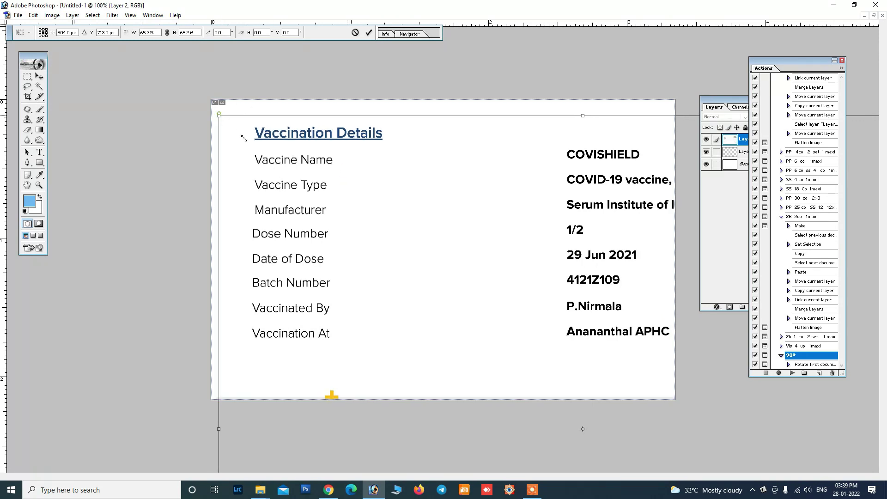
drag(216, 113, 303, 193)
mouse_move(441, 248)
mouse_down()
mouse_move(419, 209)
mouse_move(373, 176)
mouse_up()
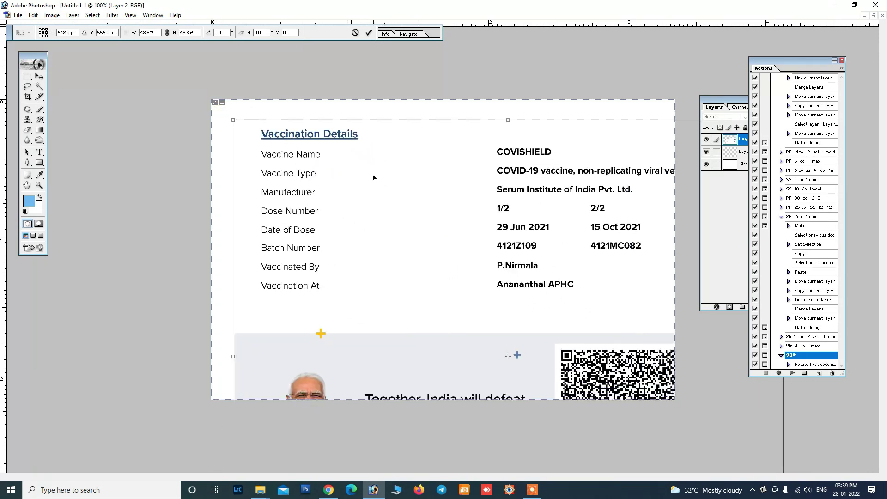
drag(249, 135, 286, 172)
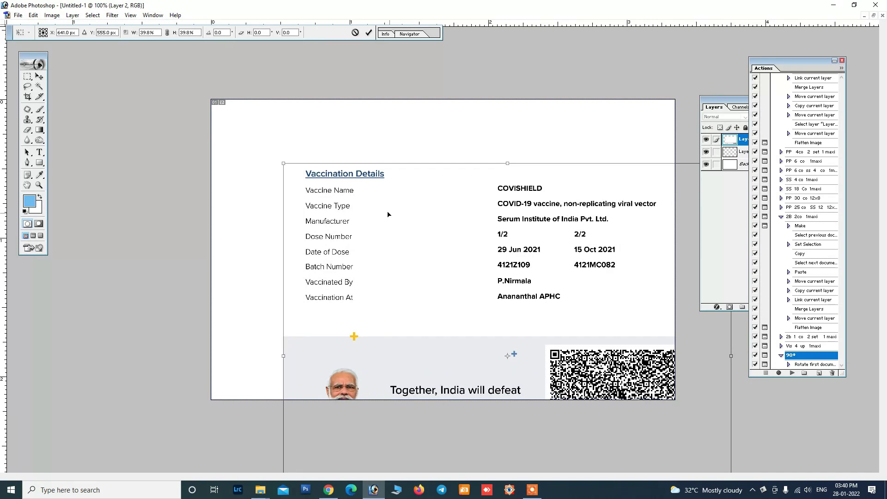
drag(389, 214, 351, 172)
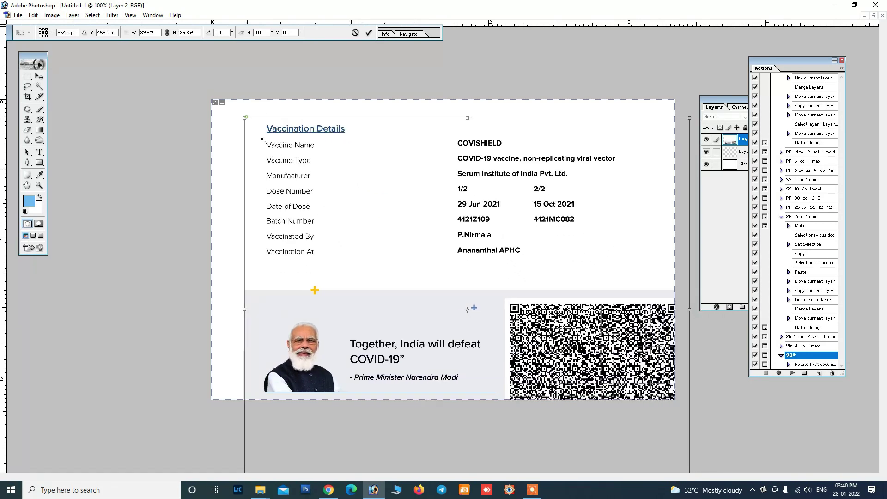
drag(245, 119, 348, 209)
drag(522, 315, 441, 216)
key(Left)
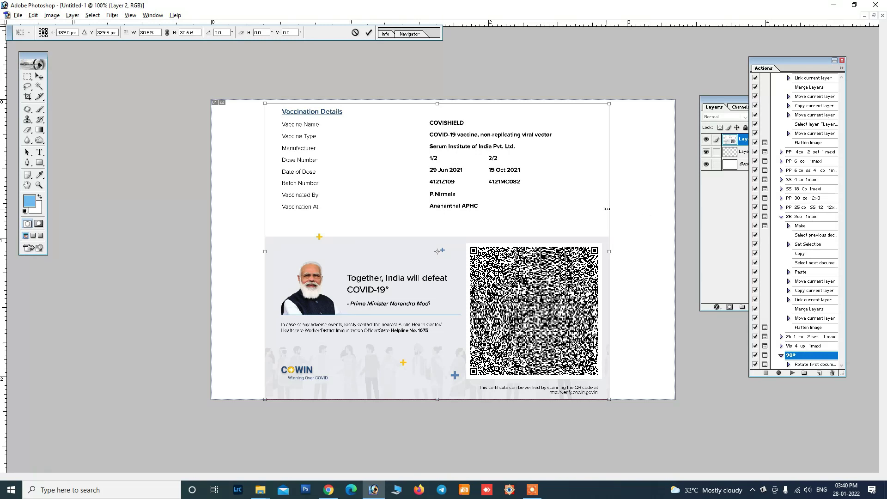
drag(612, 206, 629, 206)
key(Return)
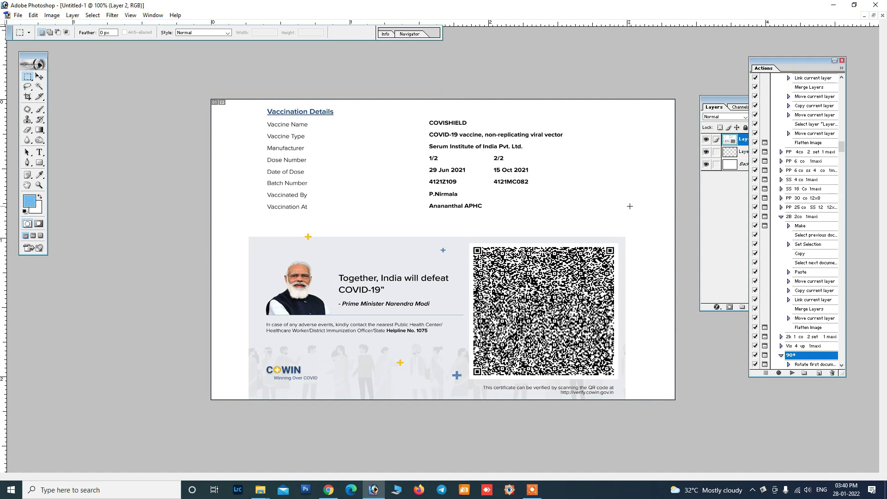
- Widen the layer a little and enlarge the block of vaccine values
key(ctrl+t)
drag(626, 185, 634, 182)
key(Return)
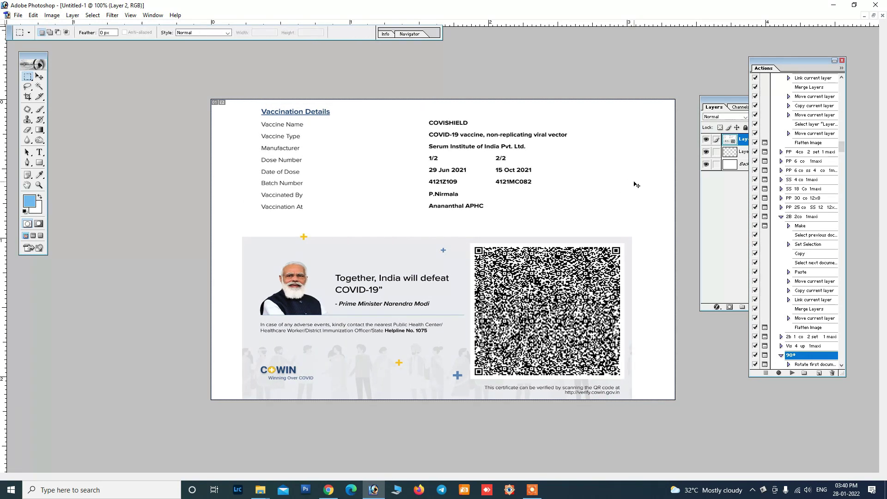
drag(430, 121, 572, 212)
key(ctrl+t)
drag(573, 118, 596, 103)
drag(494, 228, 494, 237)
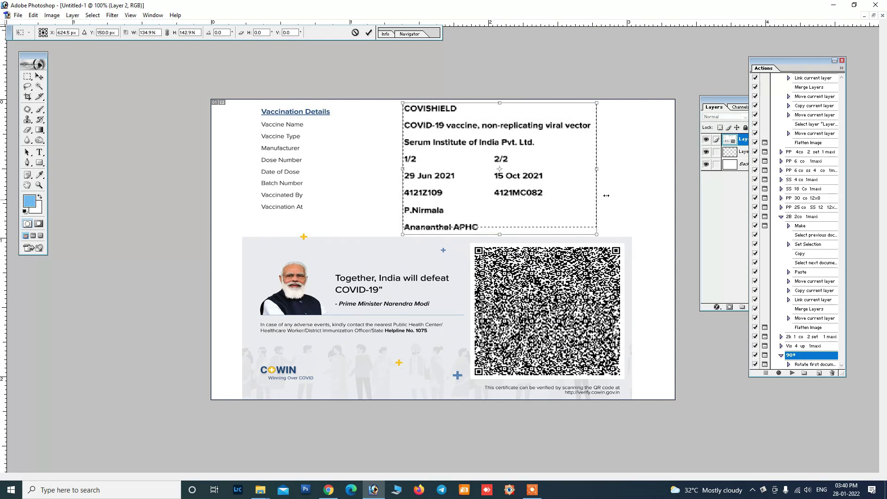
drag(597, 102, 601, 100)
key(Return)
click(247, 110)
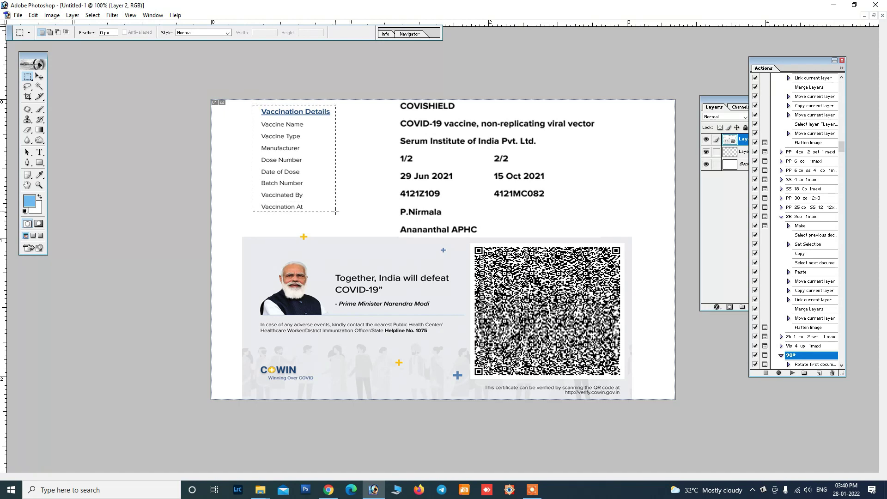
- Enlarge and widen the vaccination labels column to match the values
key(ctrl+t)
drag(337, 212, 345, 226)
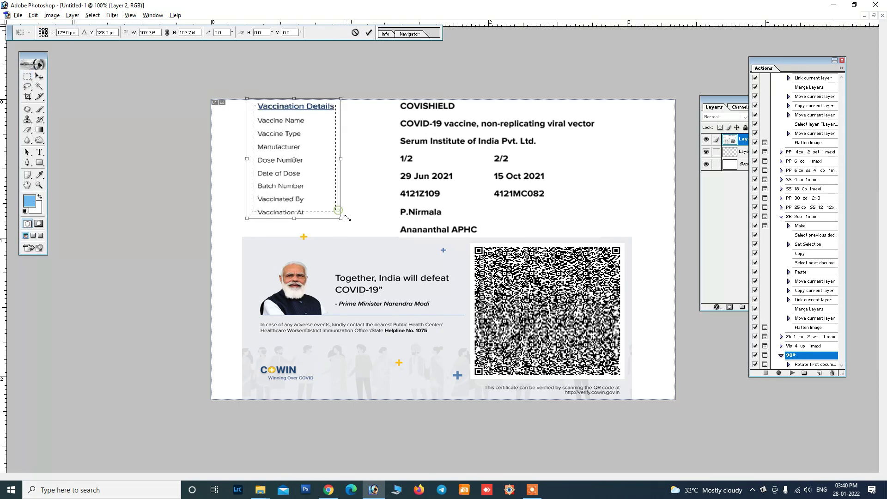
drag(353, 176, 365, 176)
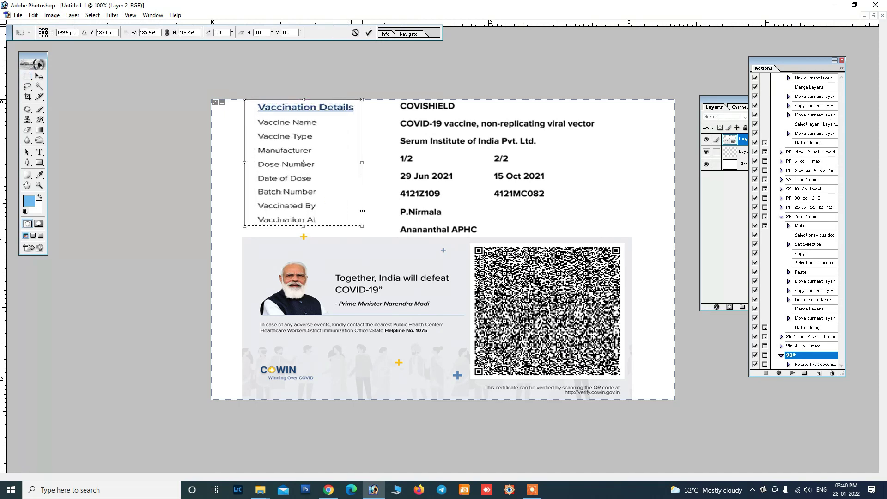
drag(363, 226, 335, 206)
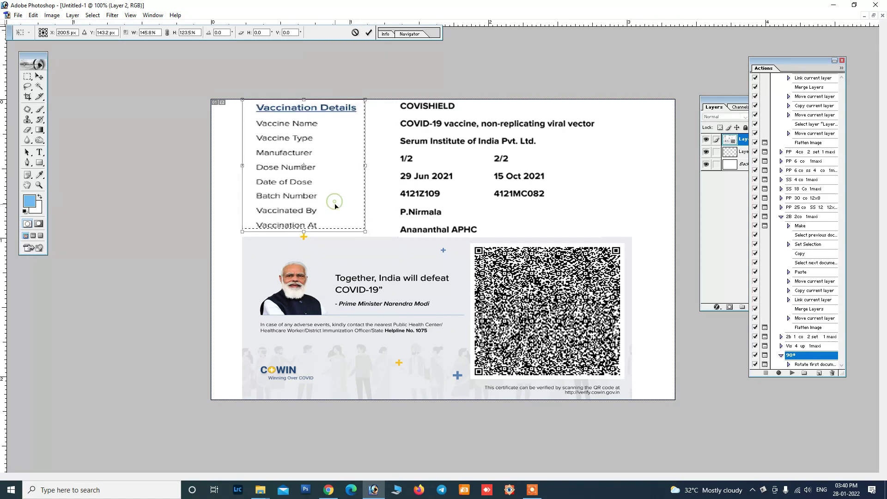
drag(366, 231, 368, 235)
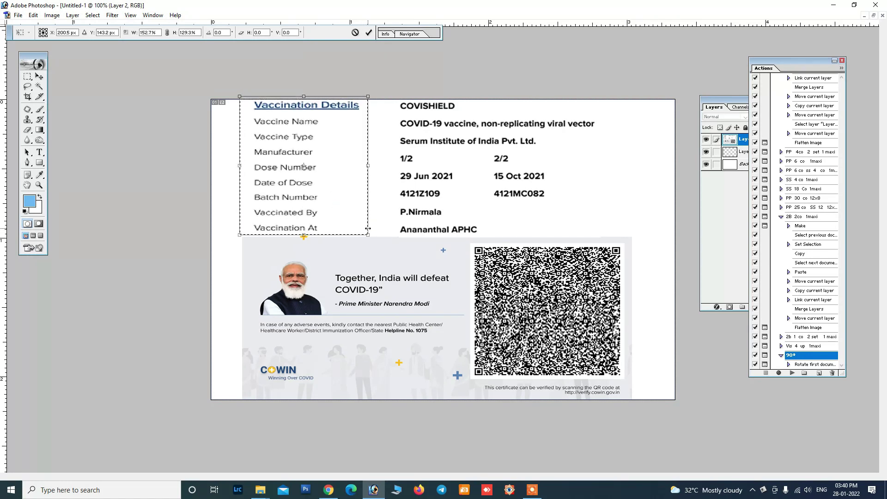
key(Return)
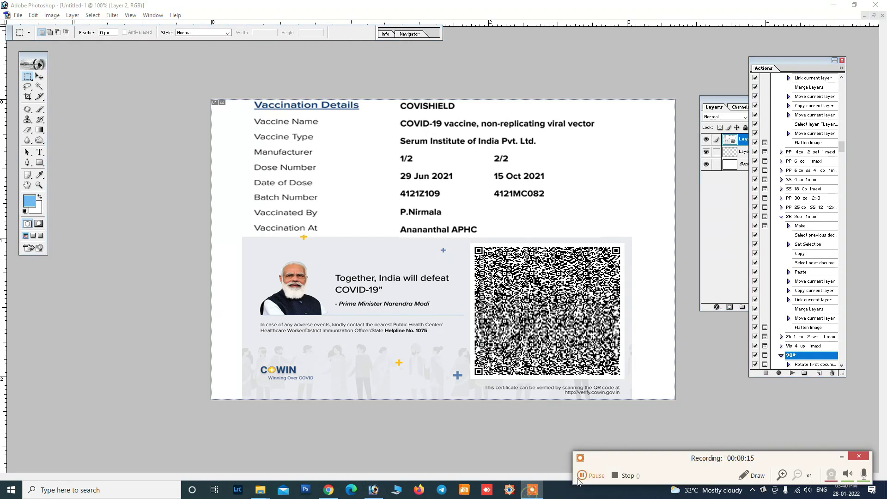
- Widen the vaccination and QR panel slightly to the right, then show the Untitled-2 portrait page
click(599, 477)
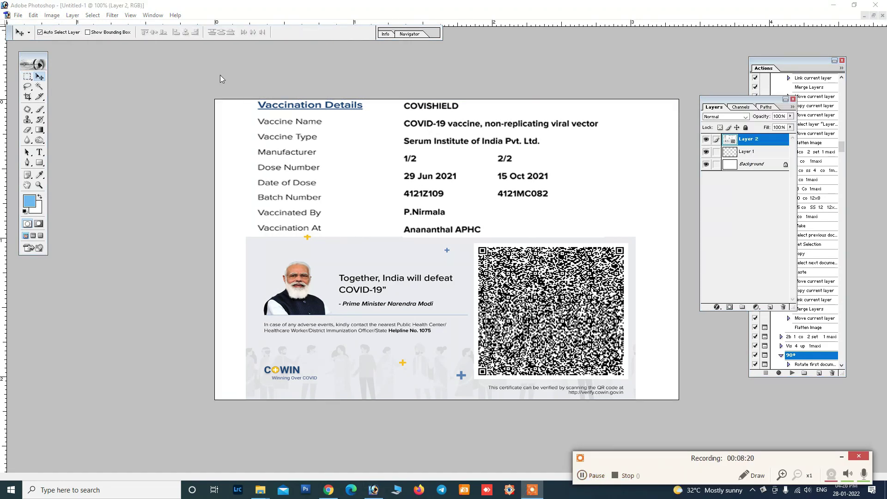
click(478, 189)
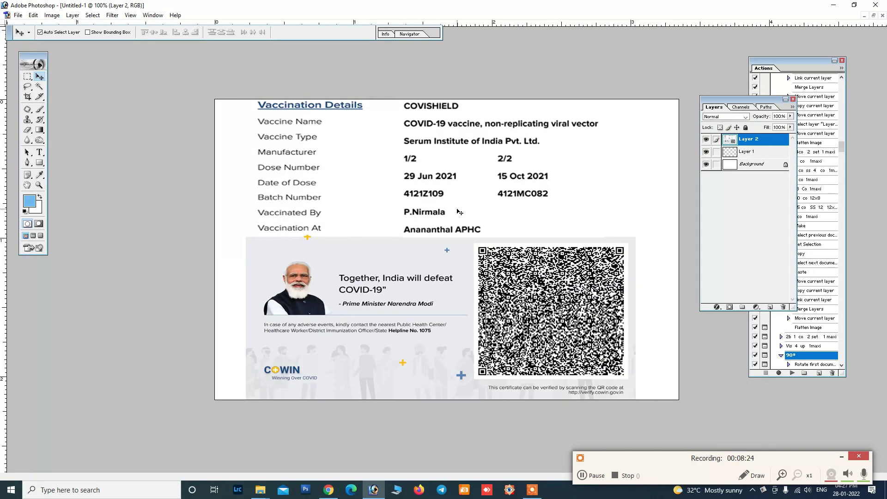
key(ctrl+t)
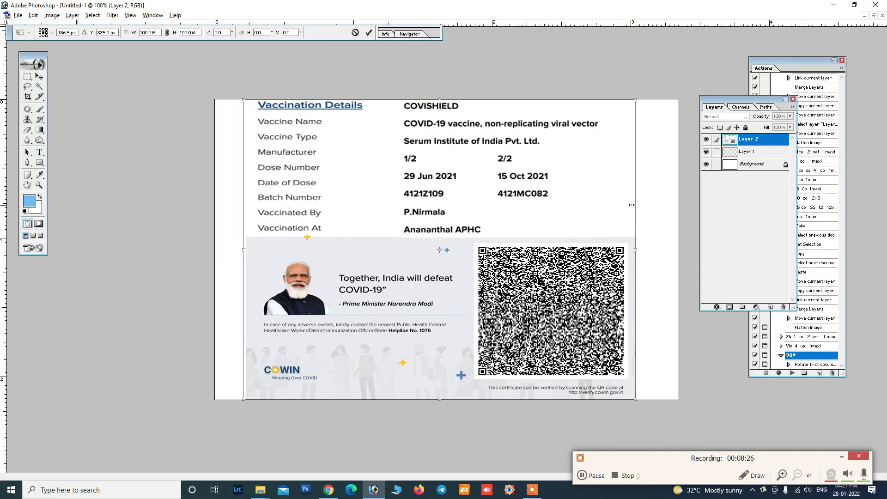
drag(637, 204, 640, 204)
key(Return)
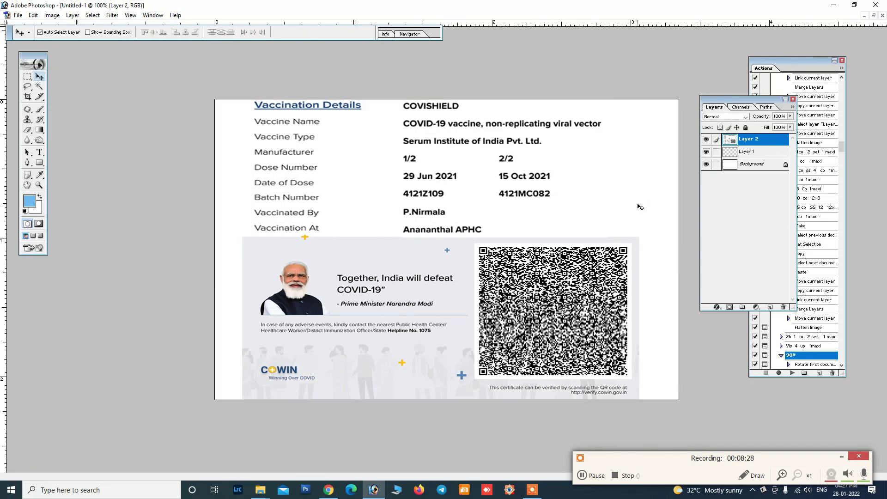
key(F2)
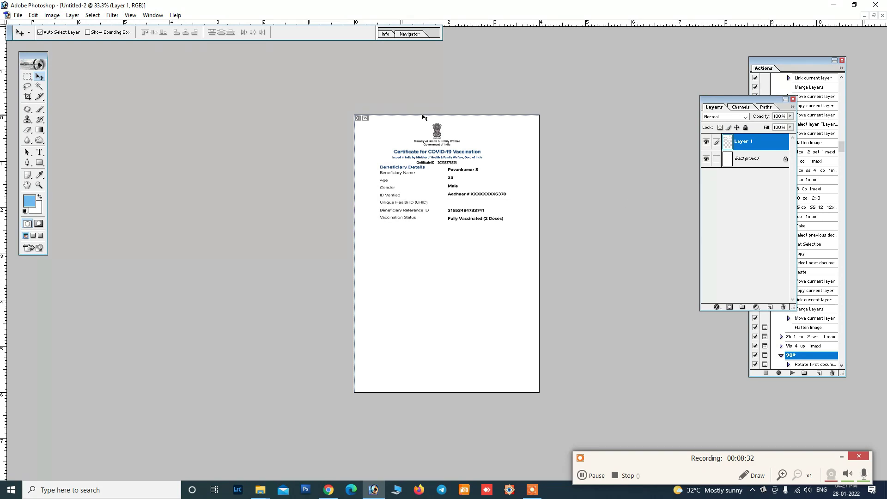
- Paste the vaccination and QR panel below the beneficiary details and start printing
key(ctrl+plus)
key(ctrl+plus)
key(ctrl+plus)
key(ctrl+minus)
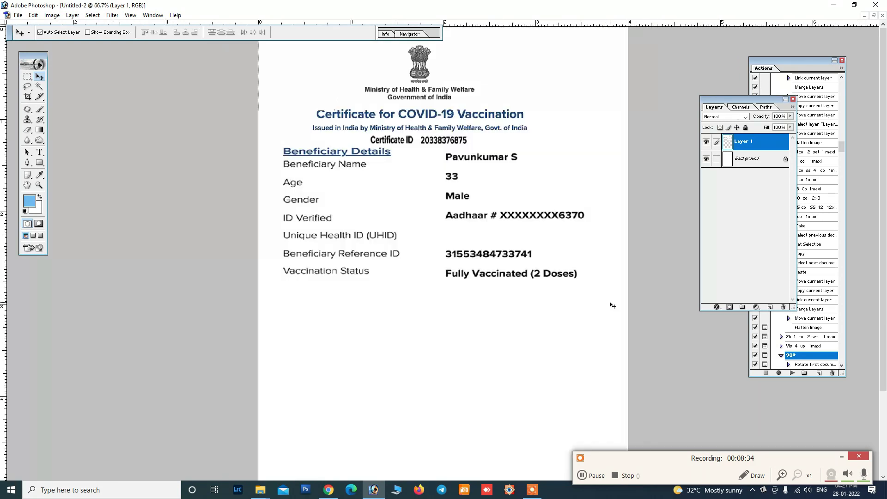
key(ctrl+minus)
key(ctrl+v)
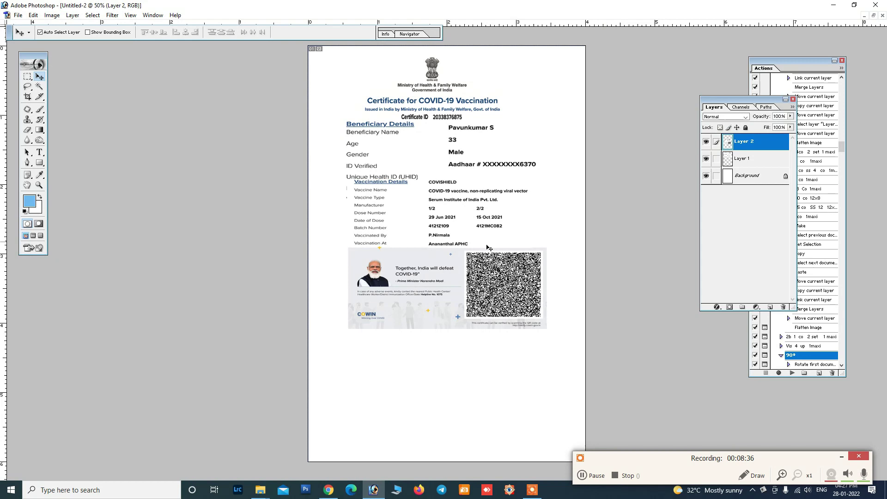
drag(457, 221, 453, 254)
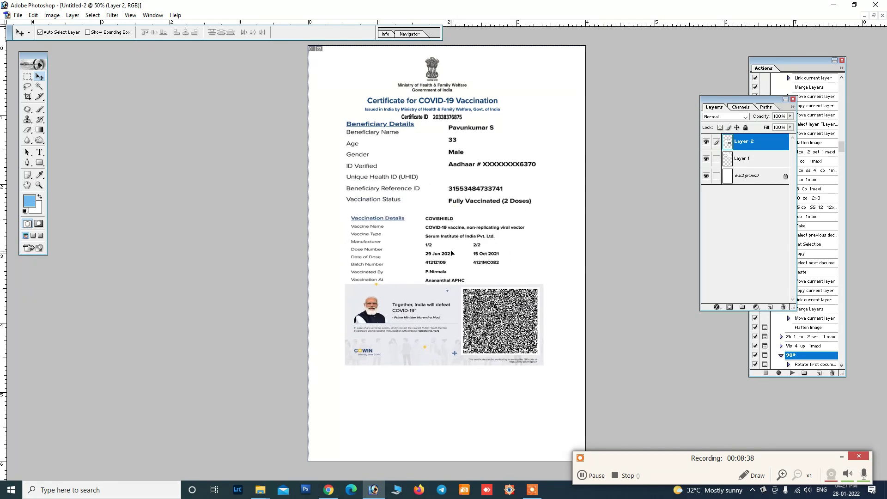
drag(601, 270, 603, 273)
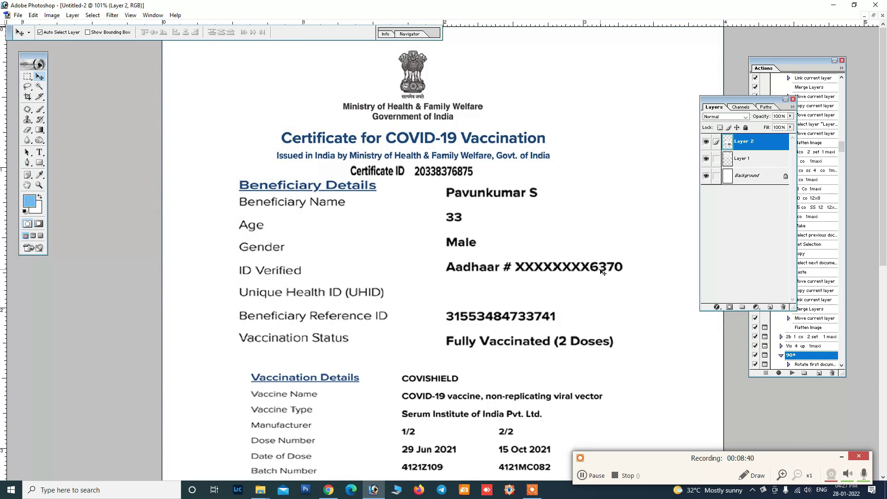
key(ctrl+minus)
key(ctrl+minus)
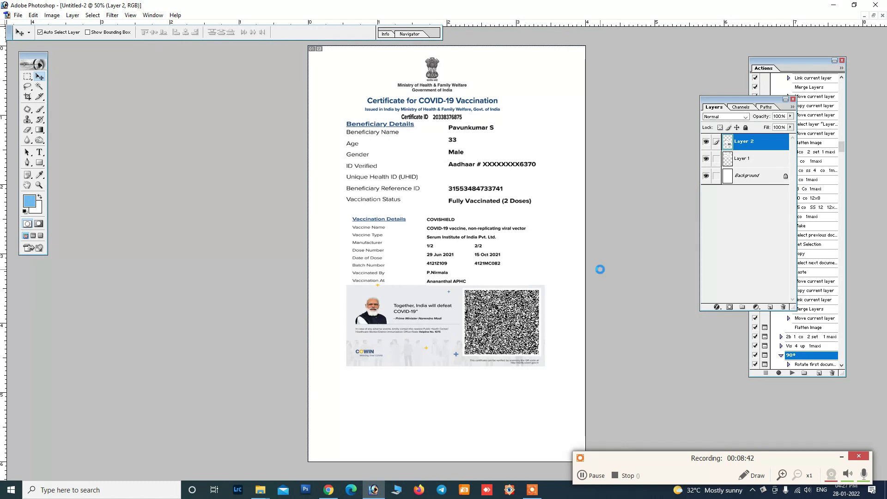
click(580, 133)
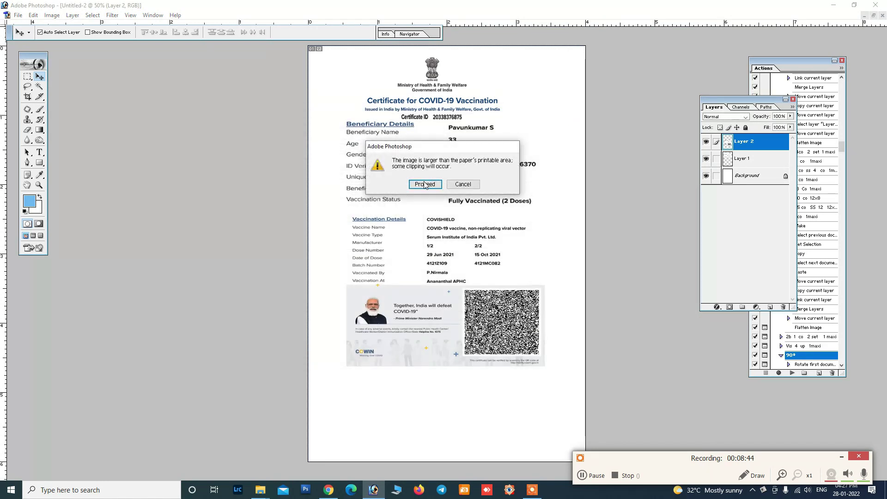
- Proceed past the printable-area warning and keep EPSON L210 Series as the printer
key(Return)
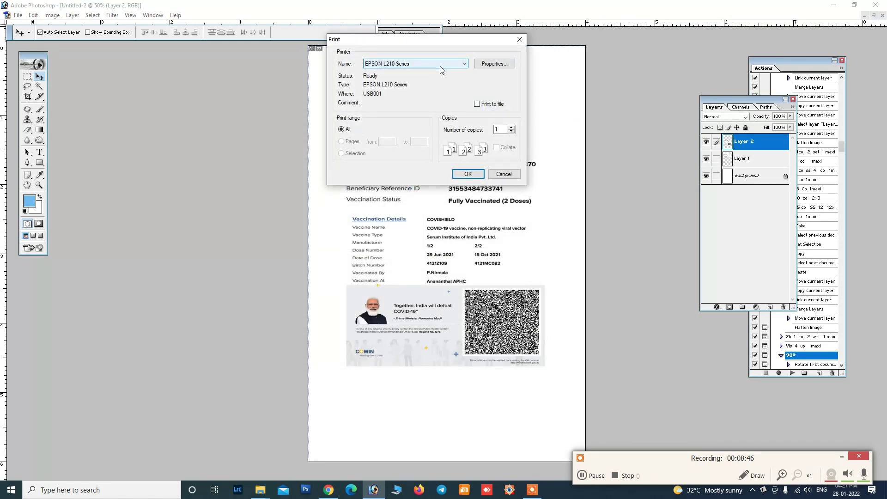
click(492, 64)
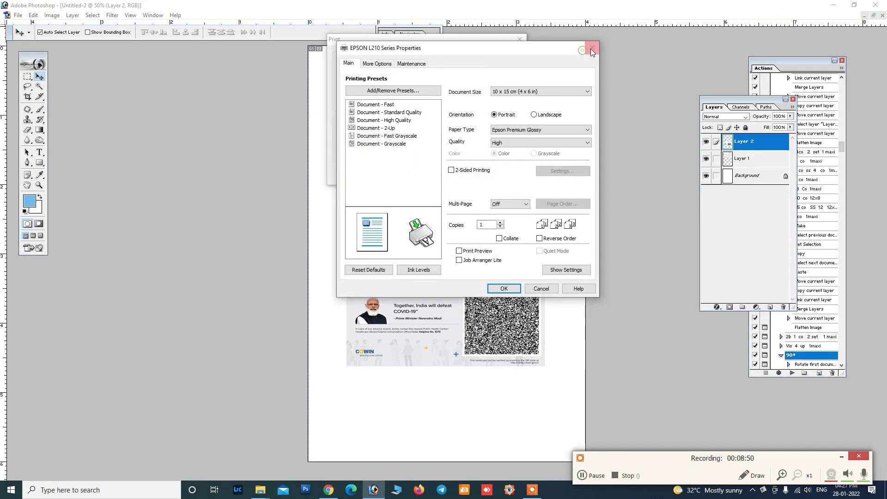
click(592, 48)
click(445, 65)
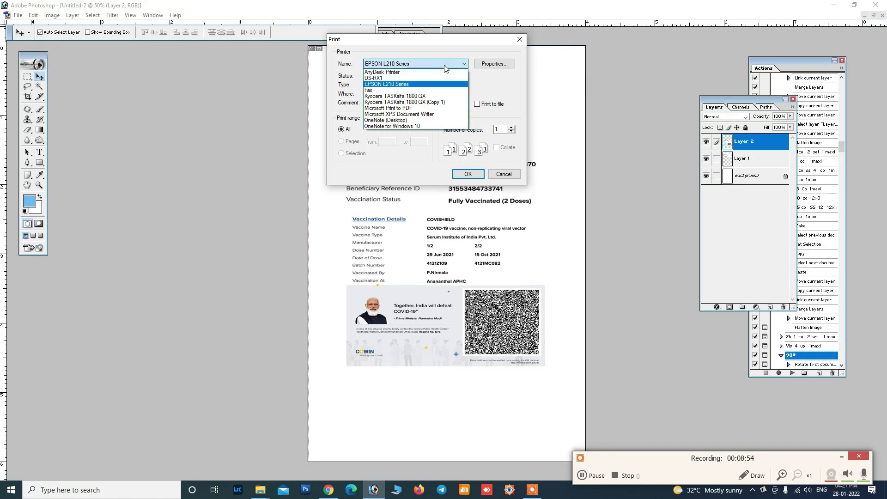
click(411, 86)
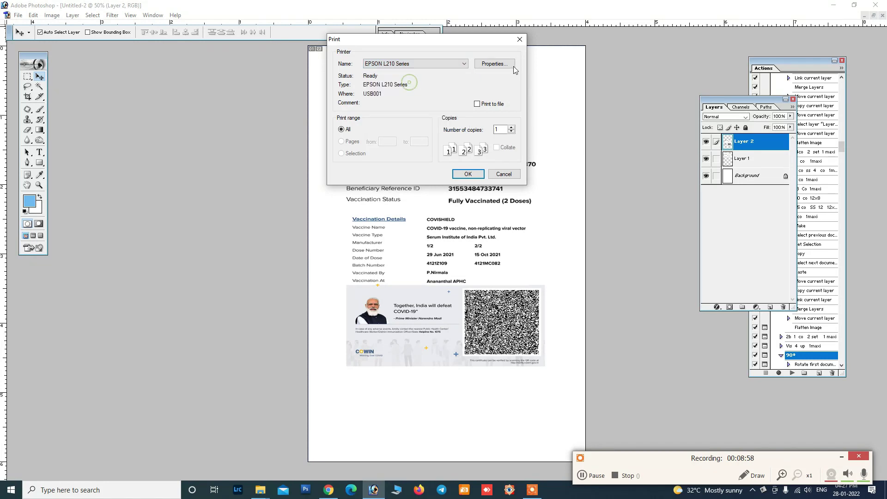
click(504, 65)
click(416, 68)
click(348, 63)
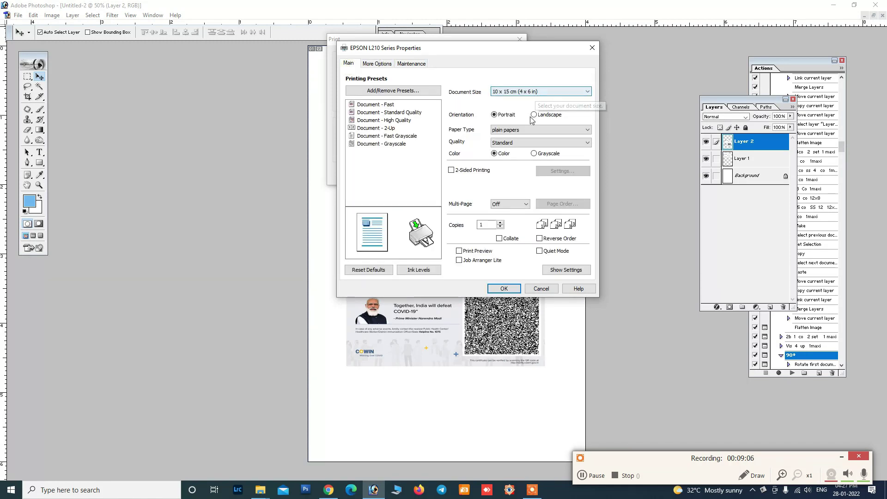
- Set paper to Epson Premium Glossy with High quality and print the page
click(527, 130)
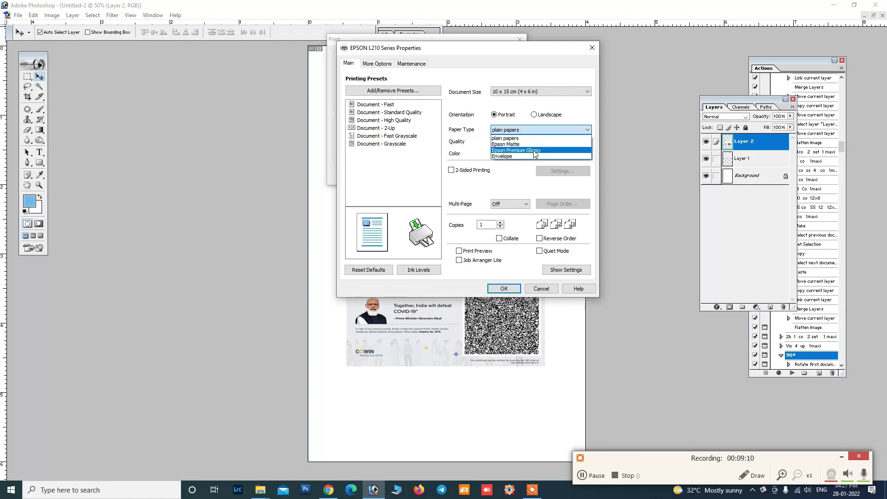
click(535, 150)
click(521, 145)
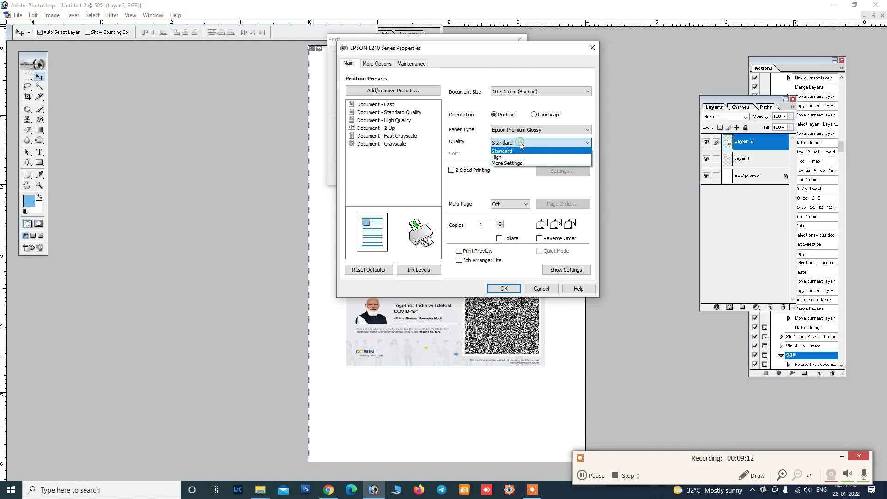
click(513, 157)
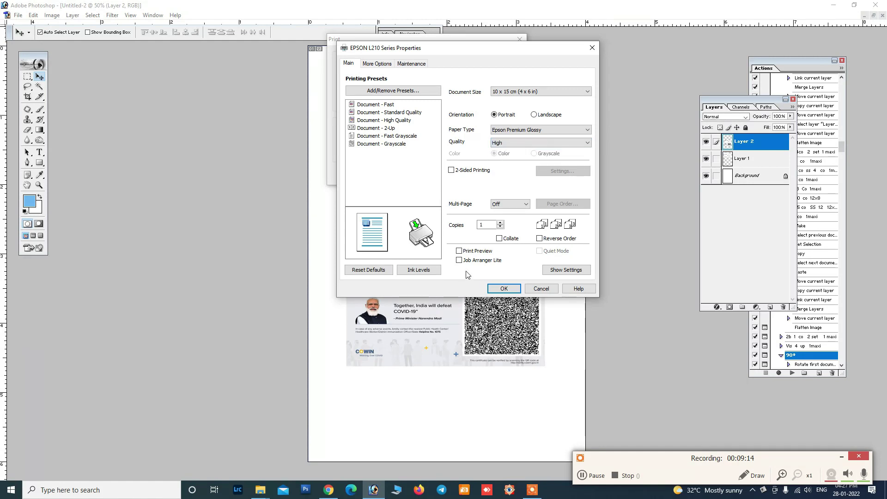
click(504, 289)
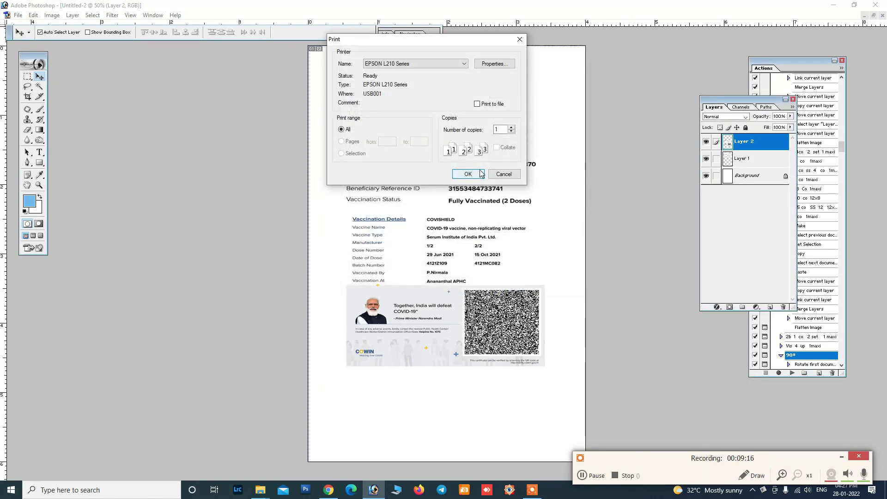
click(478, 175)
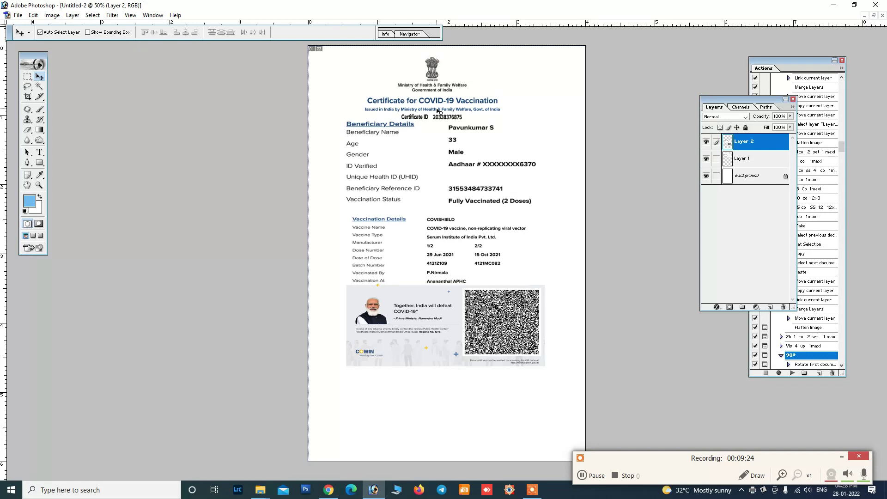
click(594, 476)
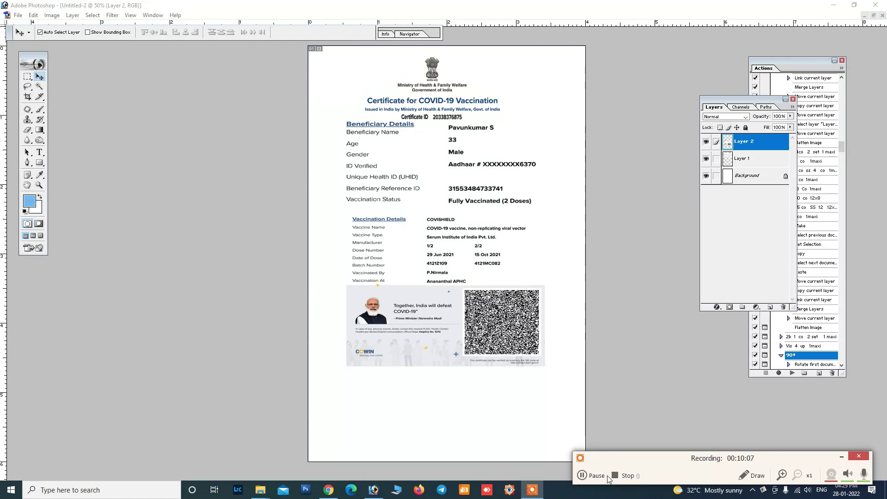
click(608, 480)
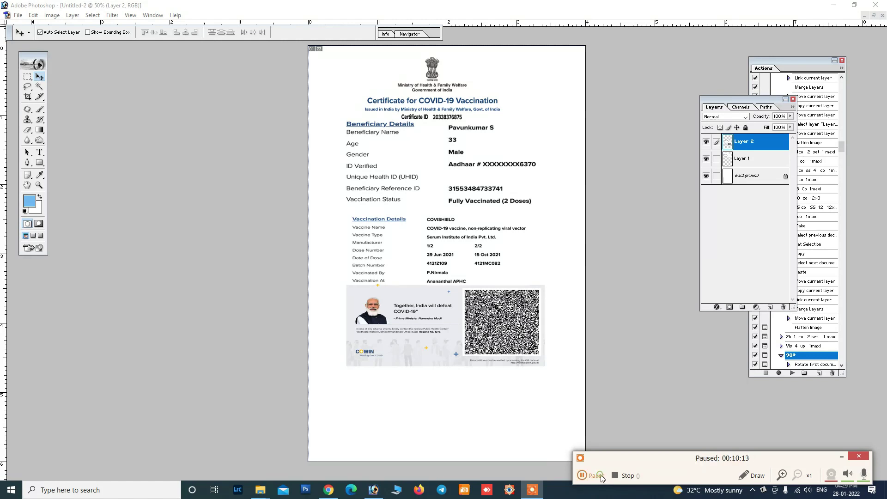